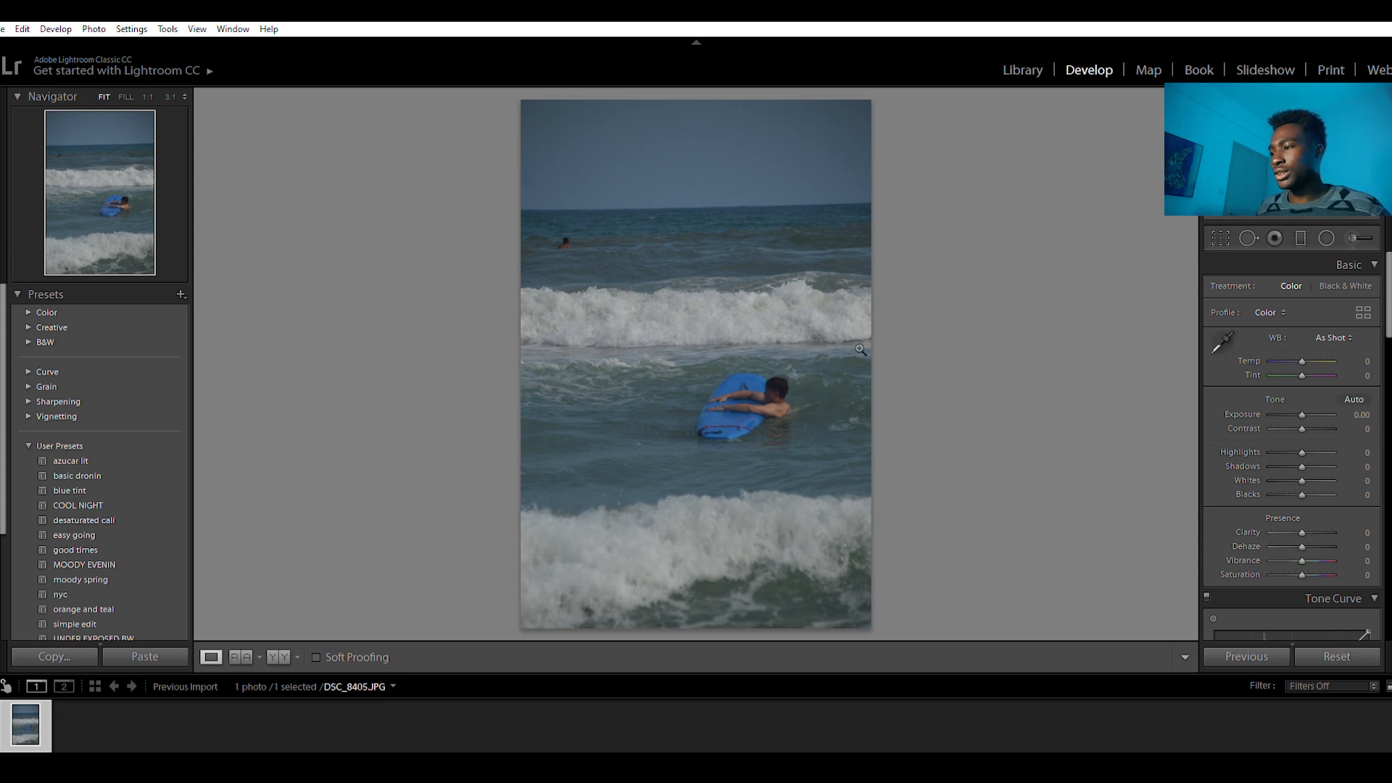
Step: Crop the surfer photo to the 4 x 5 / 8 x 10 aspect ratio
left_click(1221, 228)
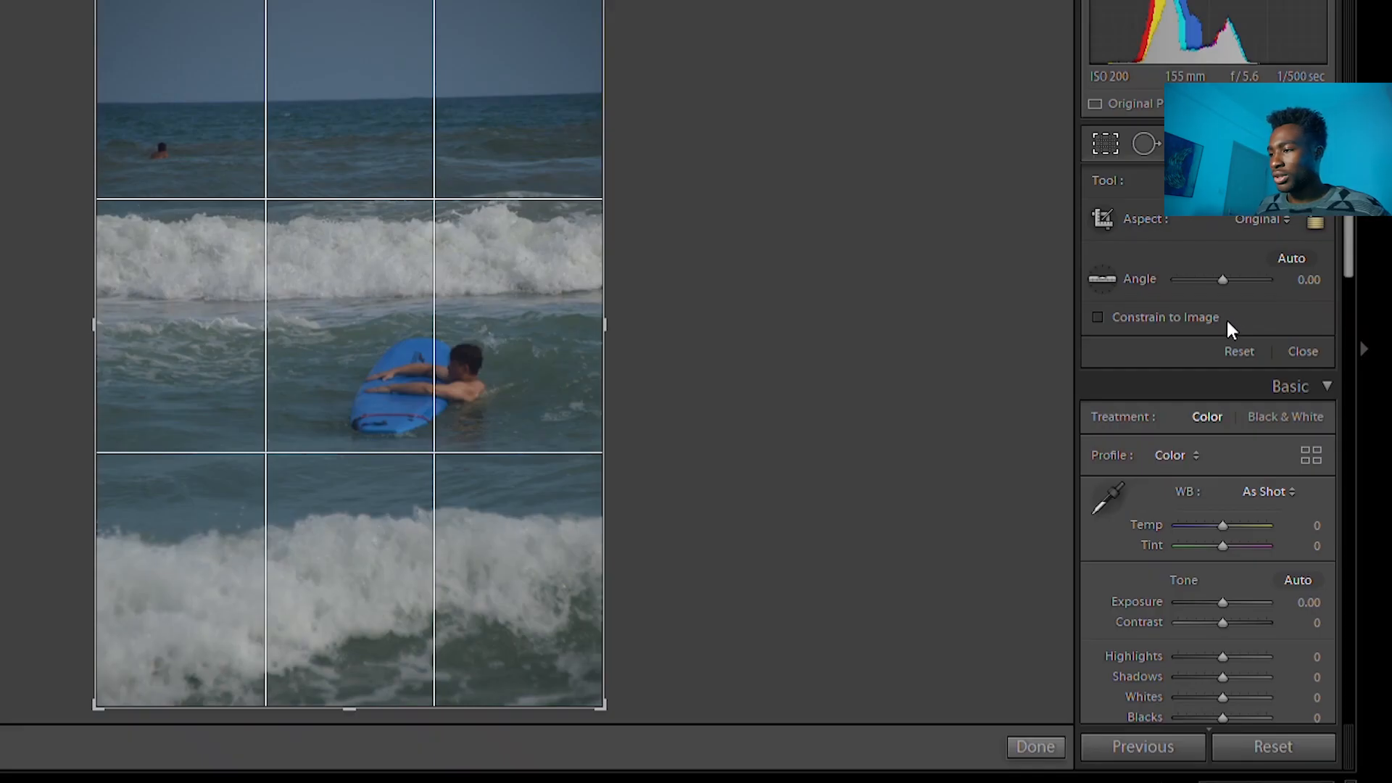
left_click(1227, 320)
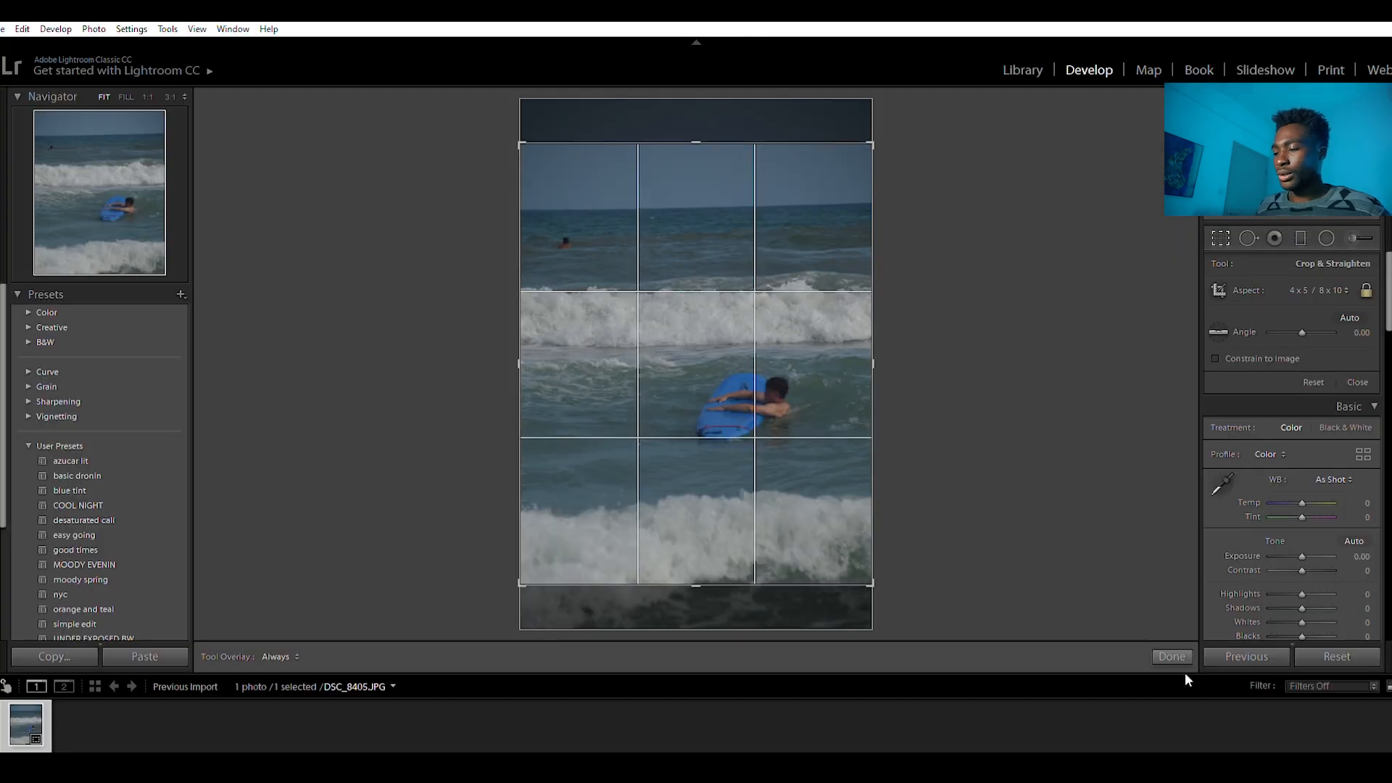
left_click(1173, 653)
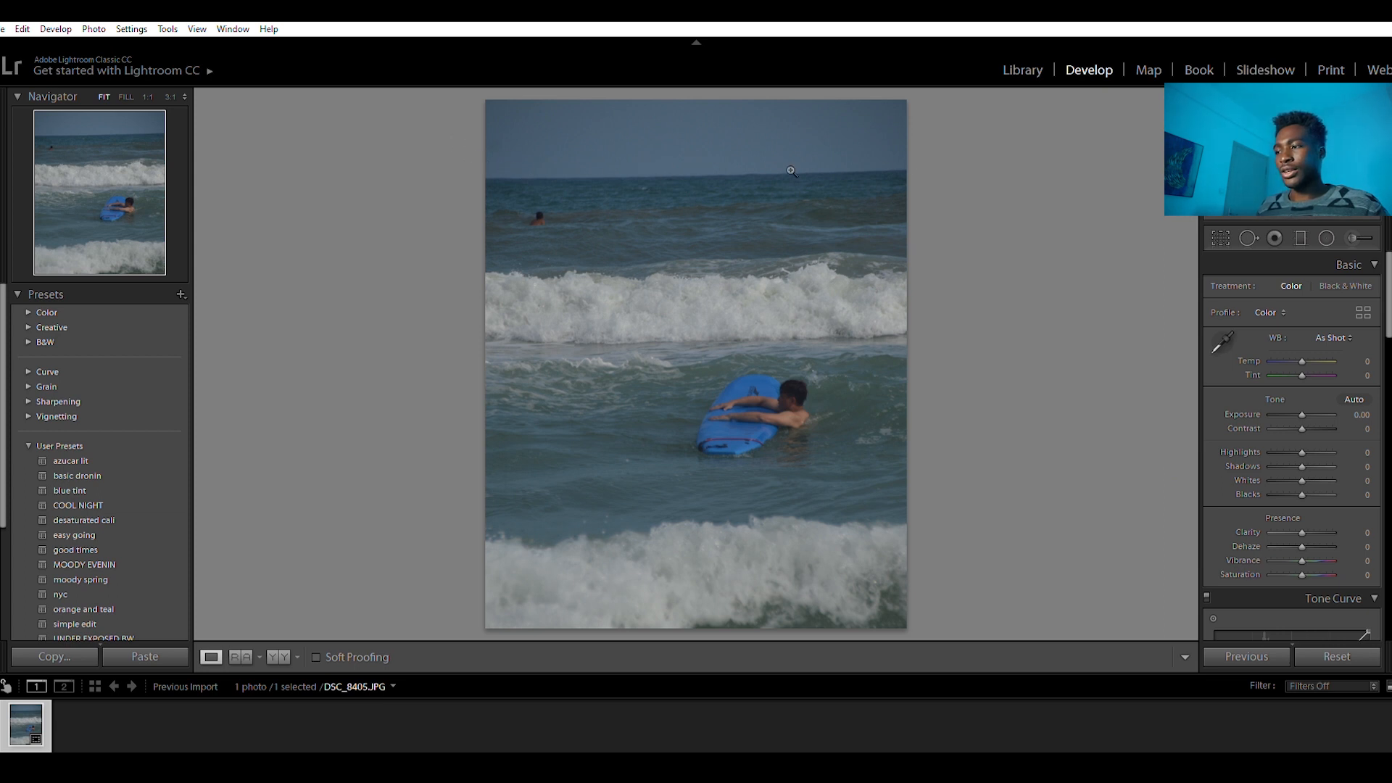
Step: Level the tilted horizon with the crop tool's automatic straightening
left_click(1220, 235)
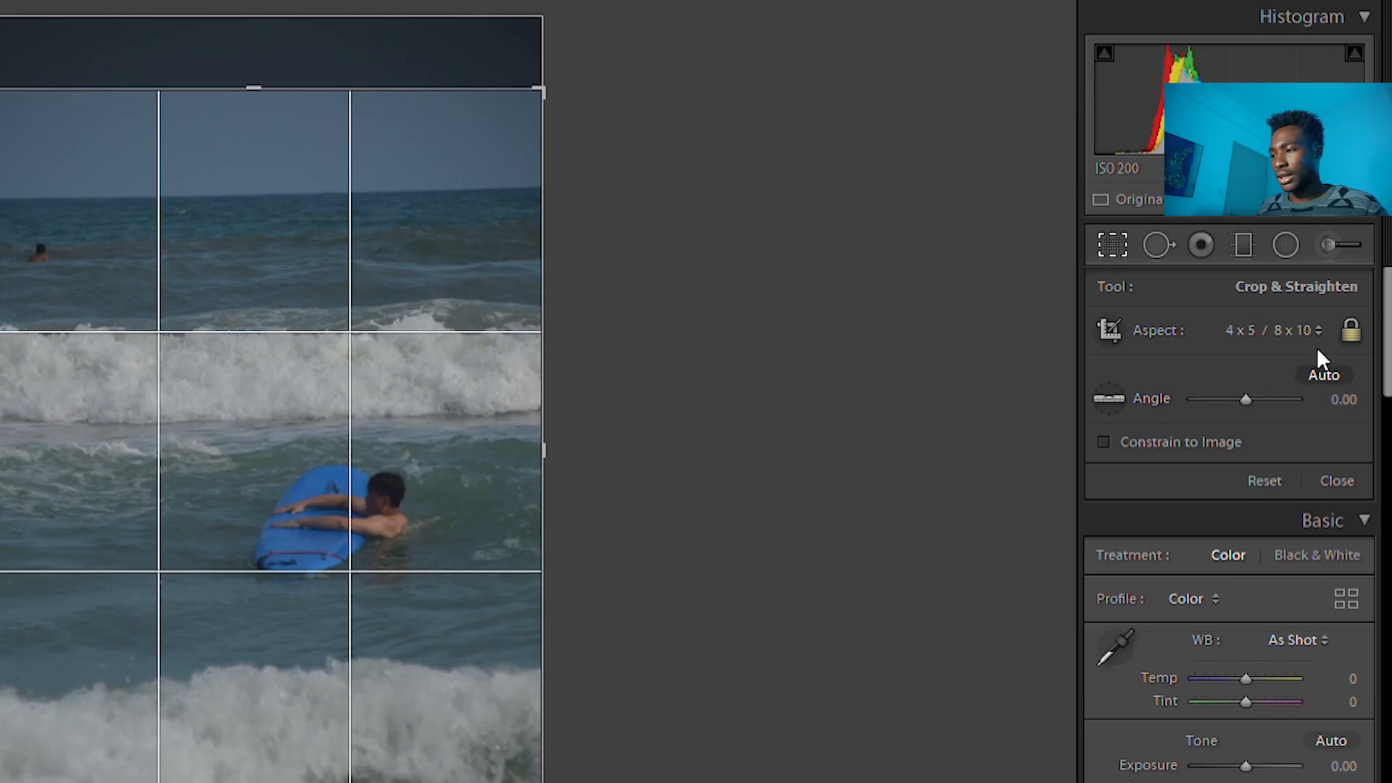
left_click(1317, 348)
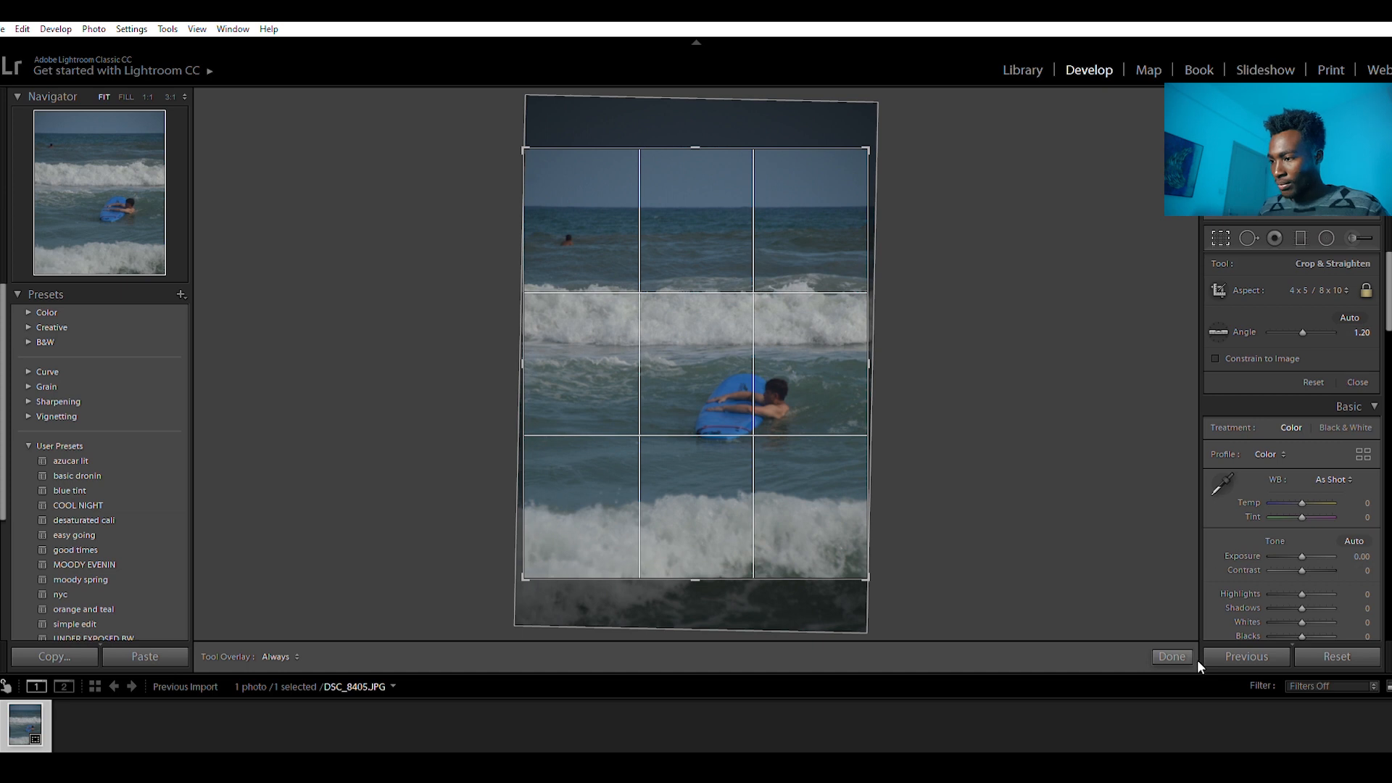
left_click(1189, 644)
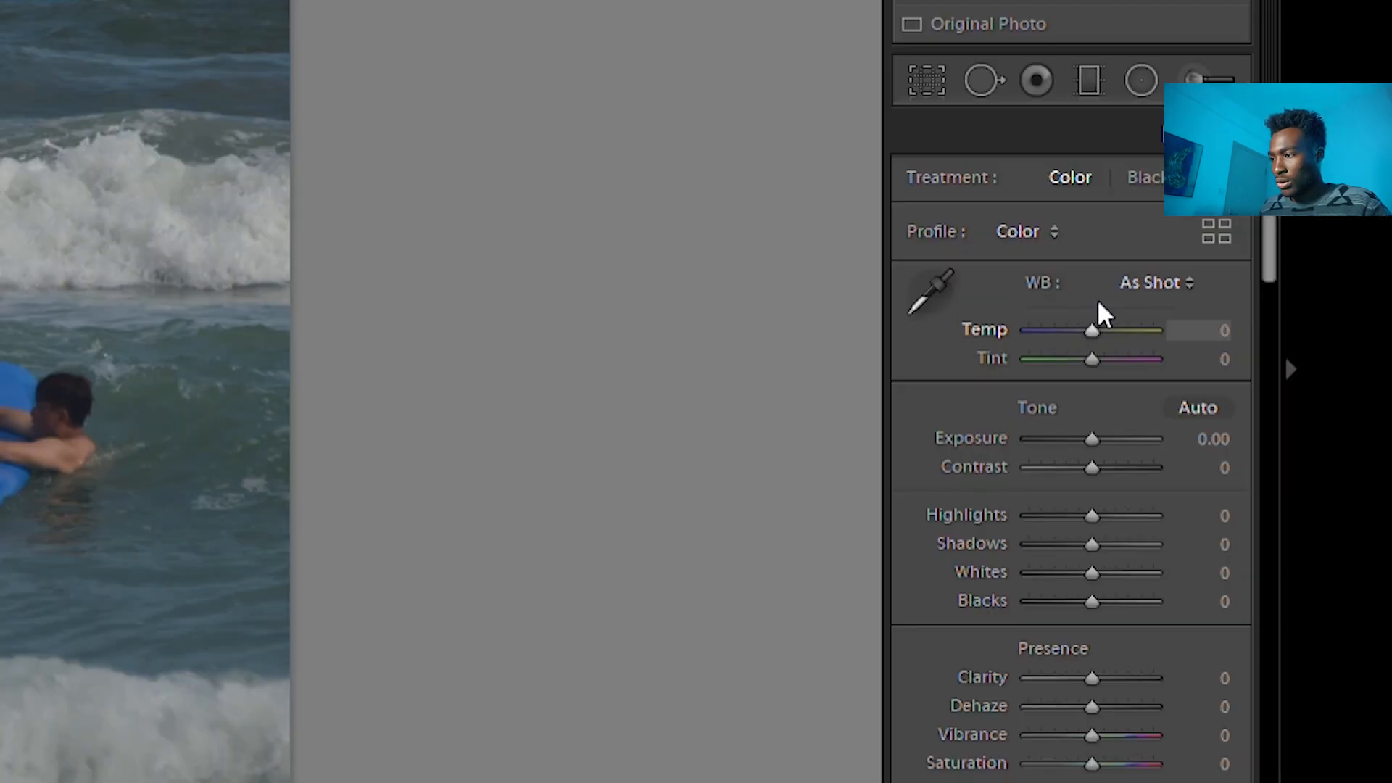
Step: Warm the white balance by setting Temp to +5
left_click_drag(1098, 303, 1105, 306)
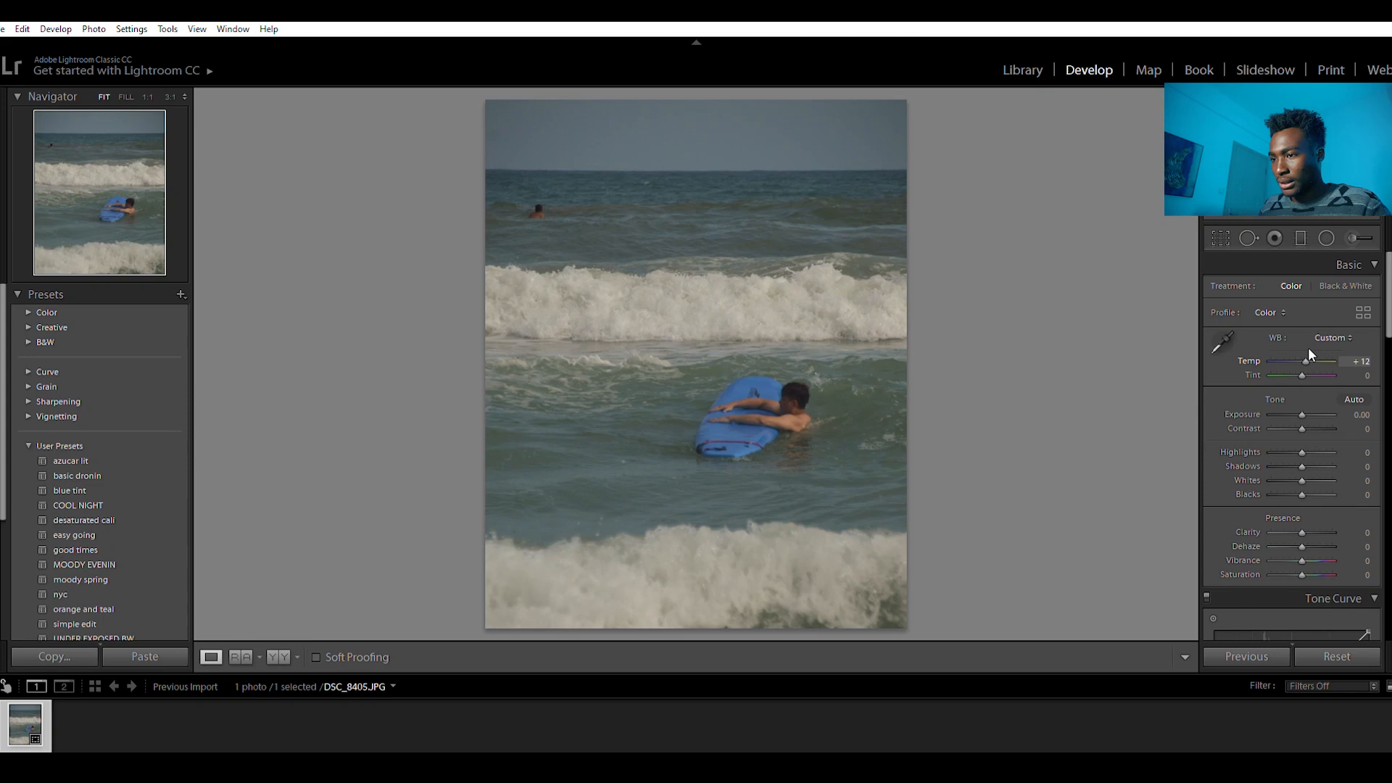
left_click_drag(1308, 346, 1306, 351)
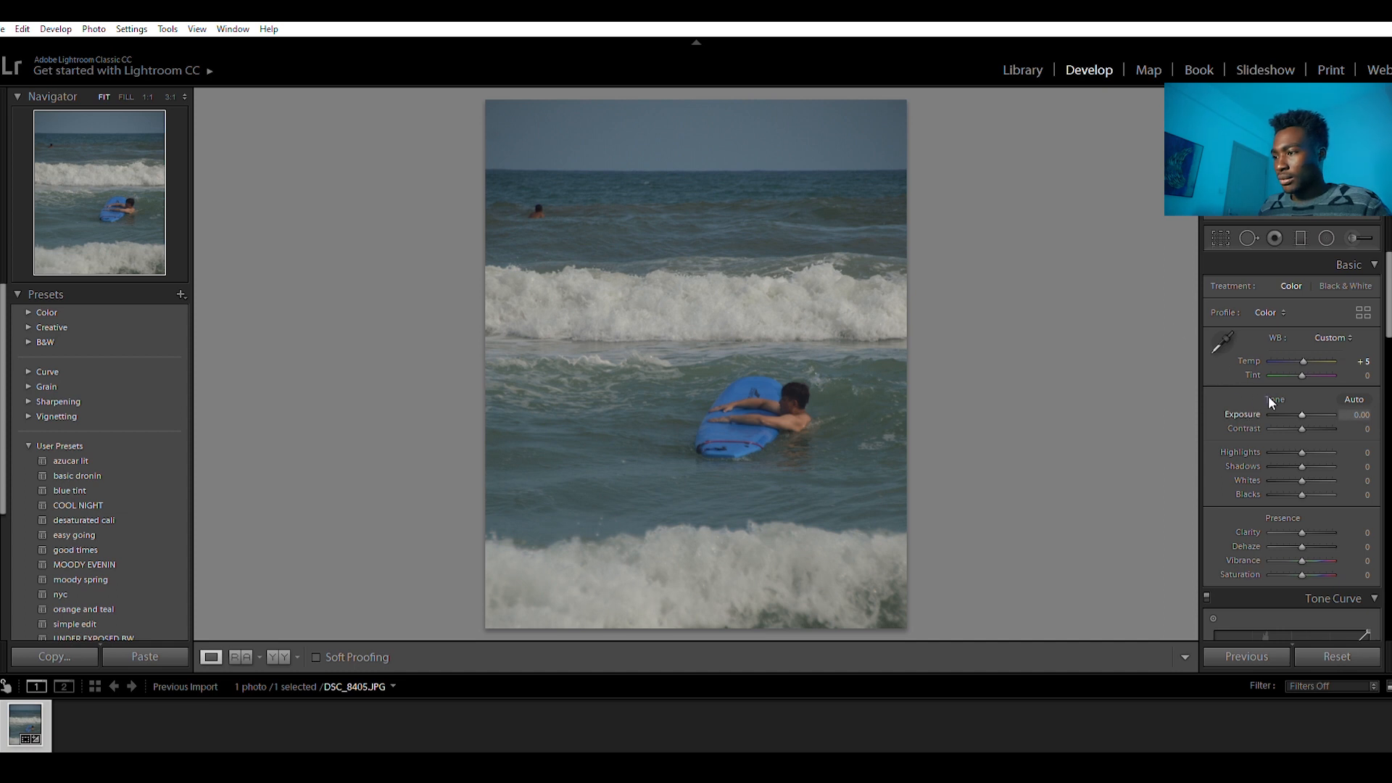
Step: Adjust the tone: Exposure +0.12, Contrast −19, Highlights +21, Shadows −60, Whites +31, Blacks −5, comparing before and after along the way
left_click_drag(1301, 399, 1302, 402)
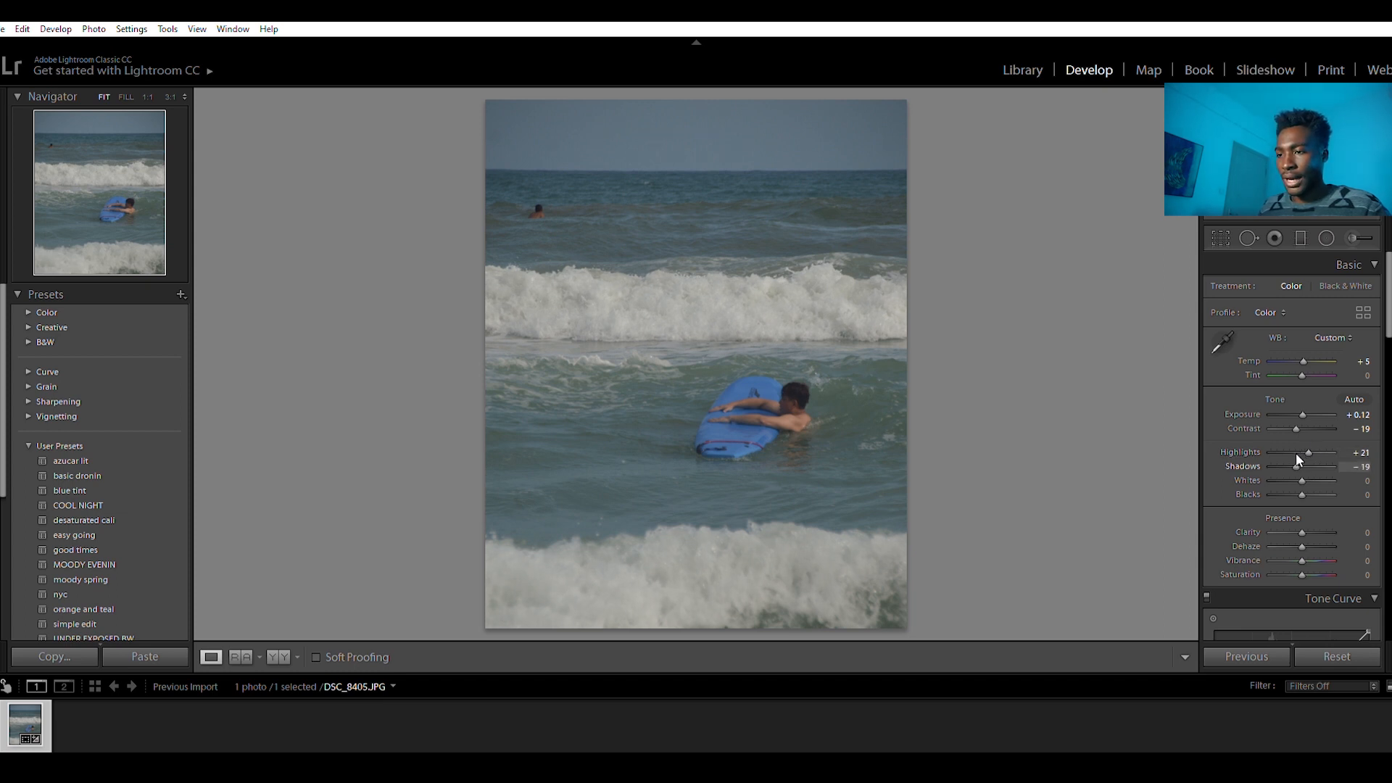
left_click_drag(1289, 454, 1284, 455)
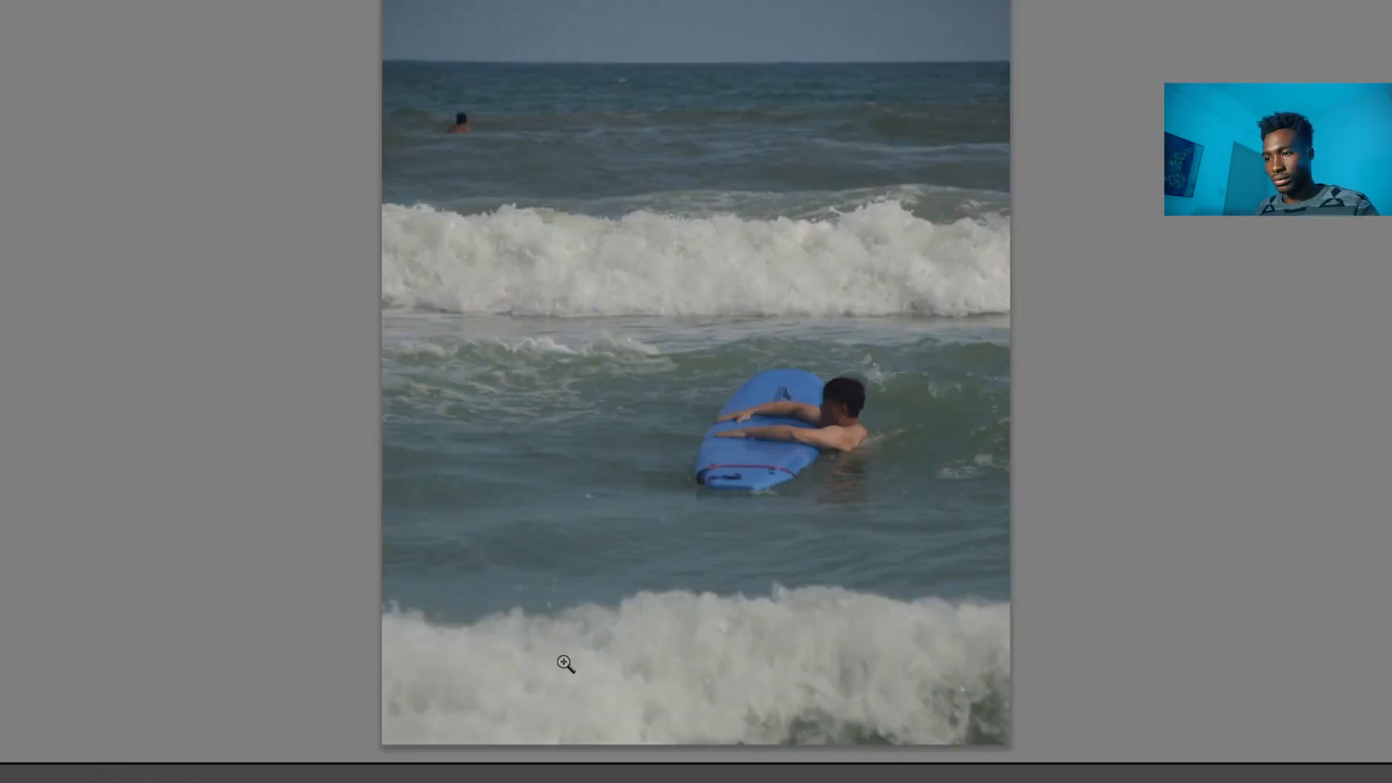
key("y")
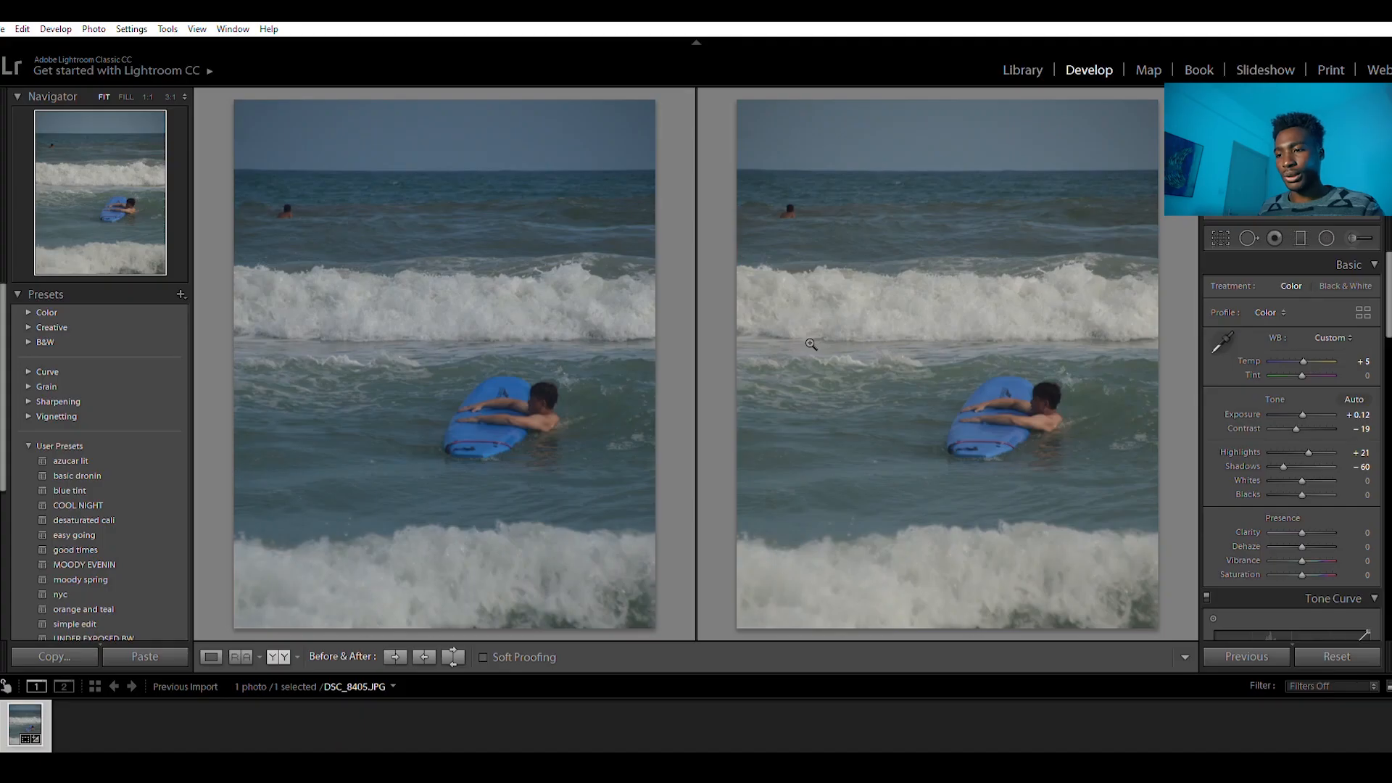
key("y")
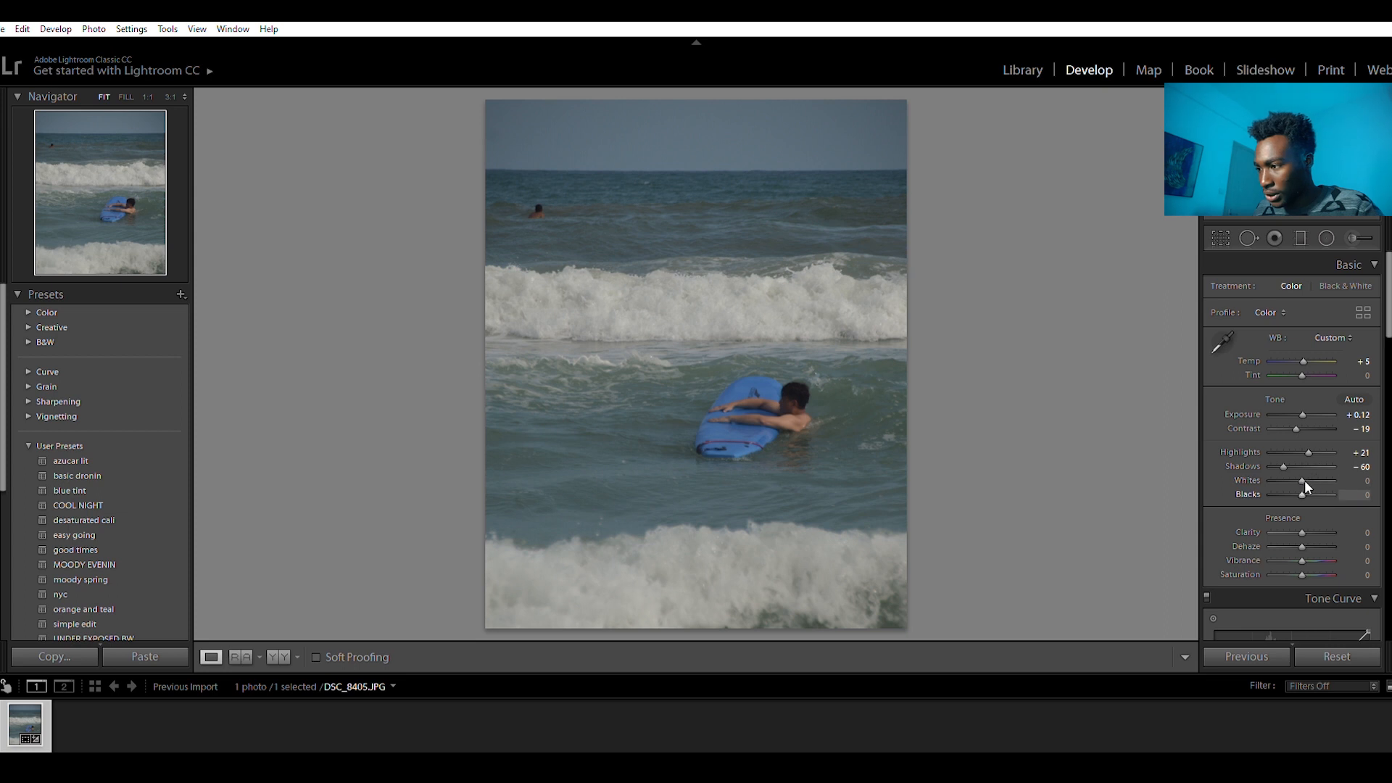
left_click_drag(1302, 481, 1315, 469)
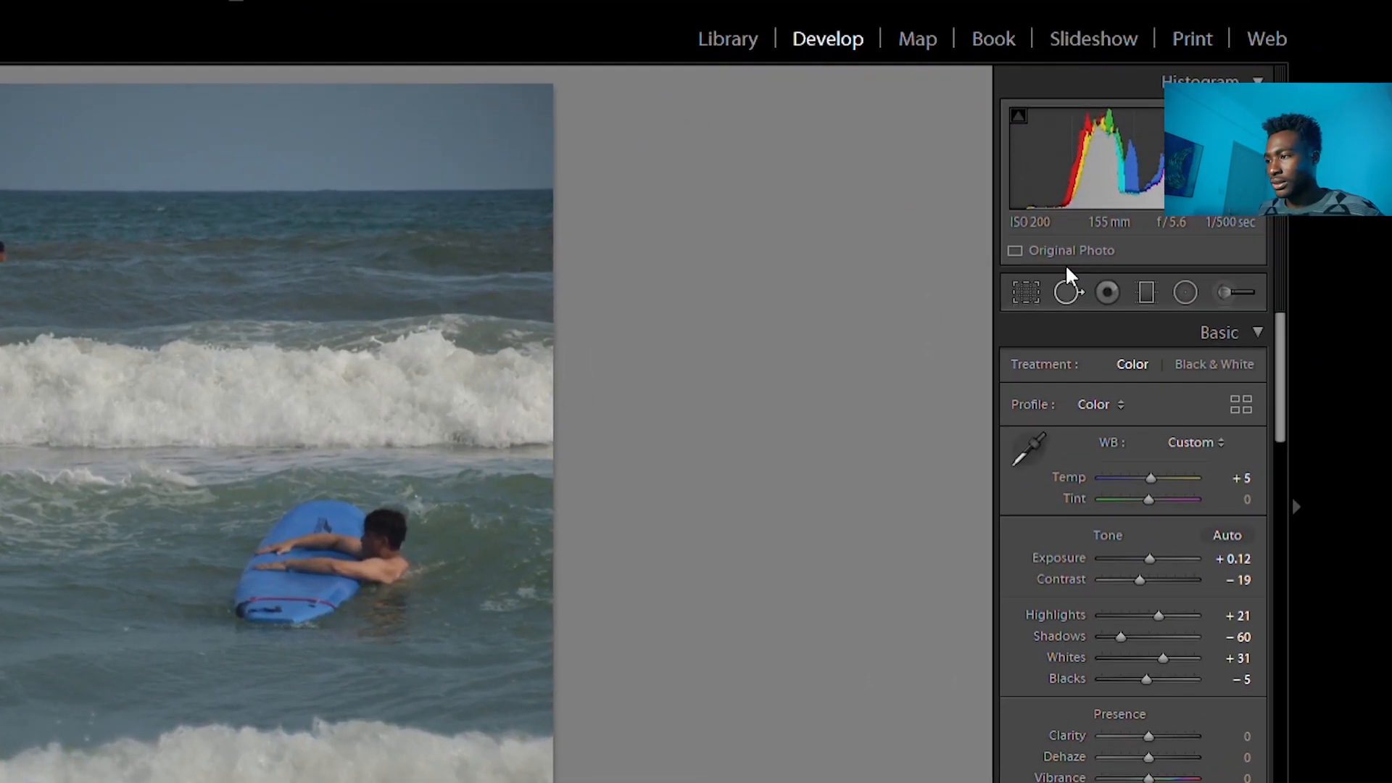
Step: Remove the distant swimmer near the horizon with Spot Removal, sampling the clean water directly beside him
left_click(1109, 275)
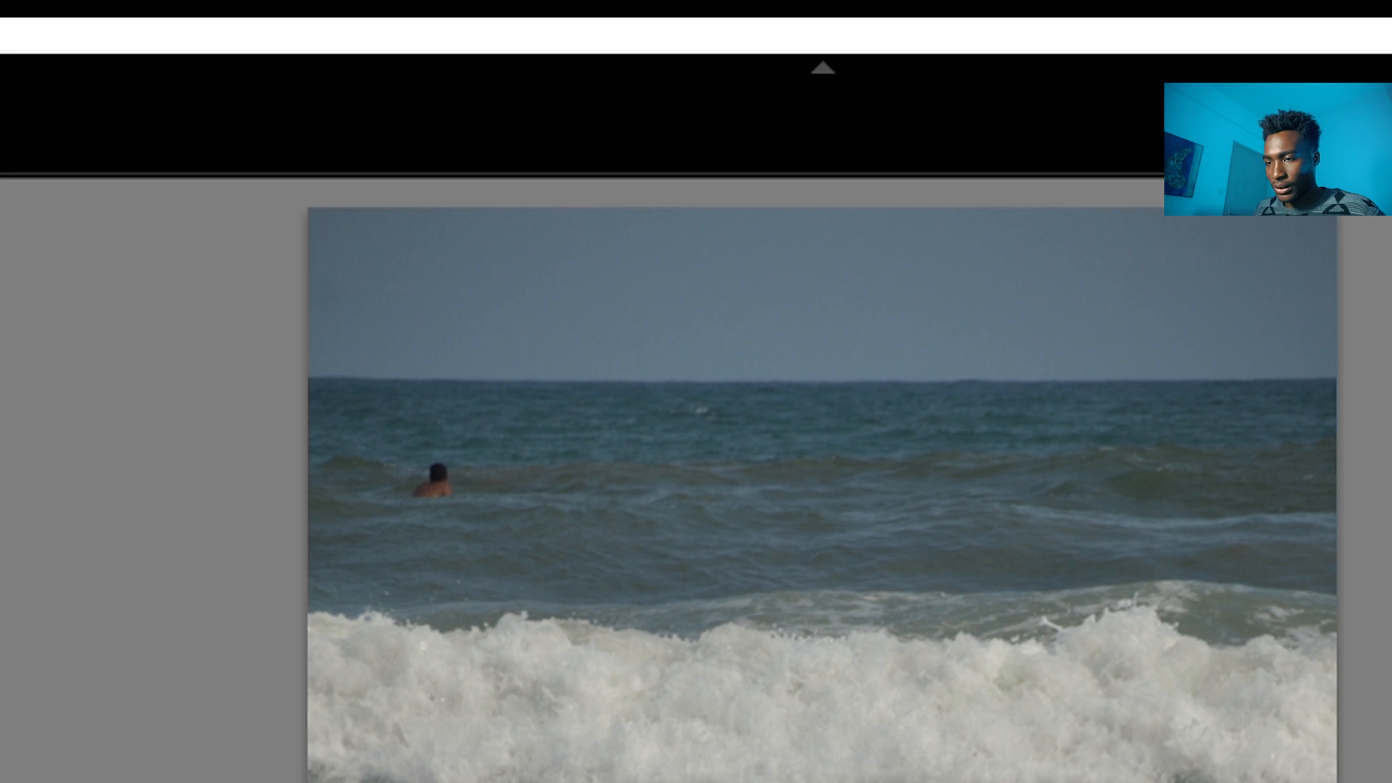
key("q")
left_click(433, 483)
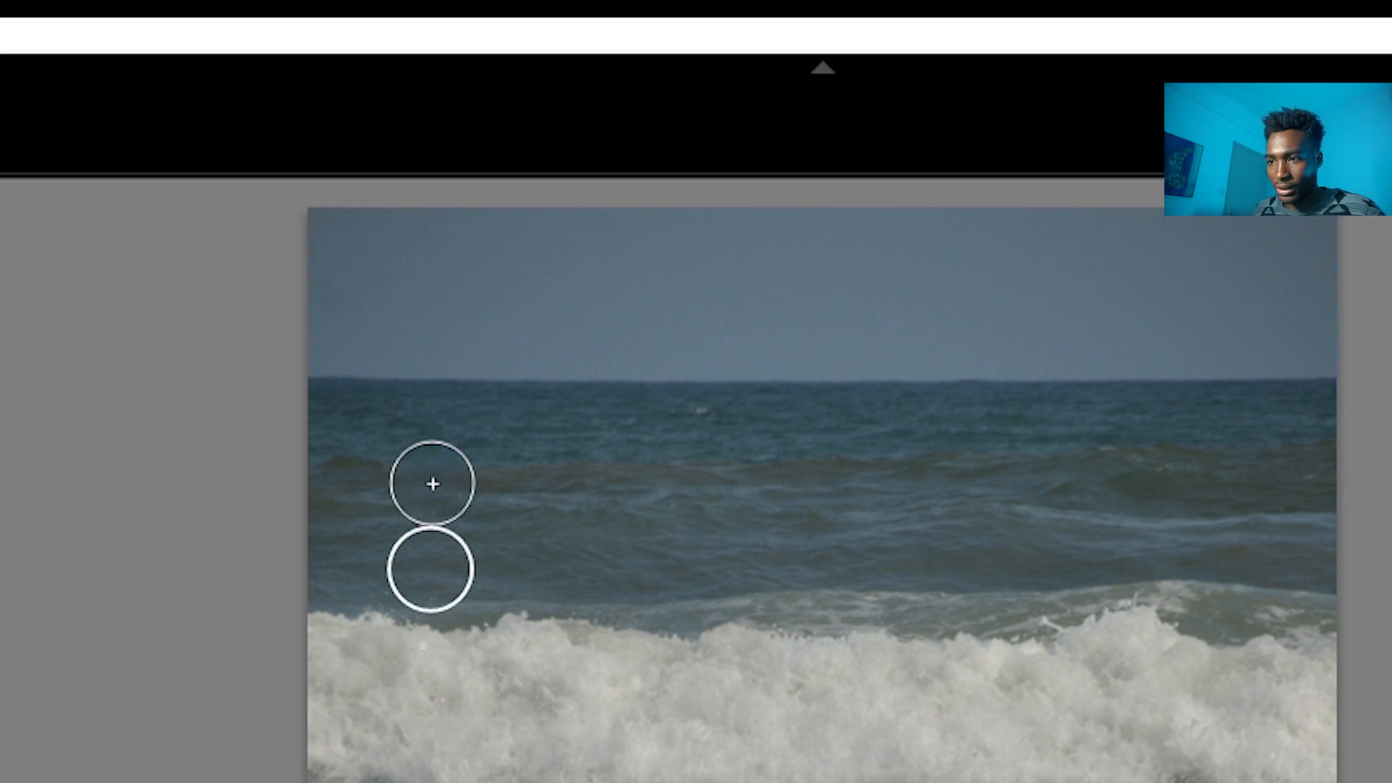
mouse_move(460, 559)
left_mouse_down()
mouse_move(480, 562)
mouse_move(558, 484)
left_mouse_up()
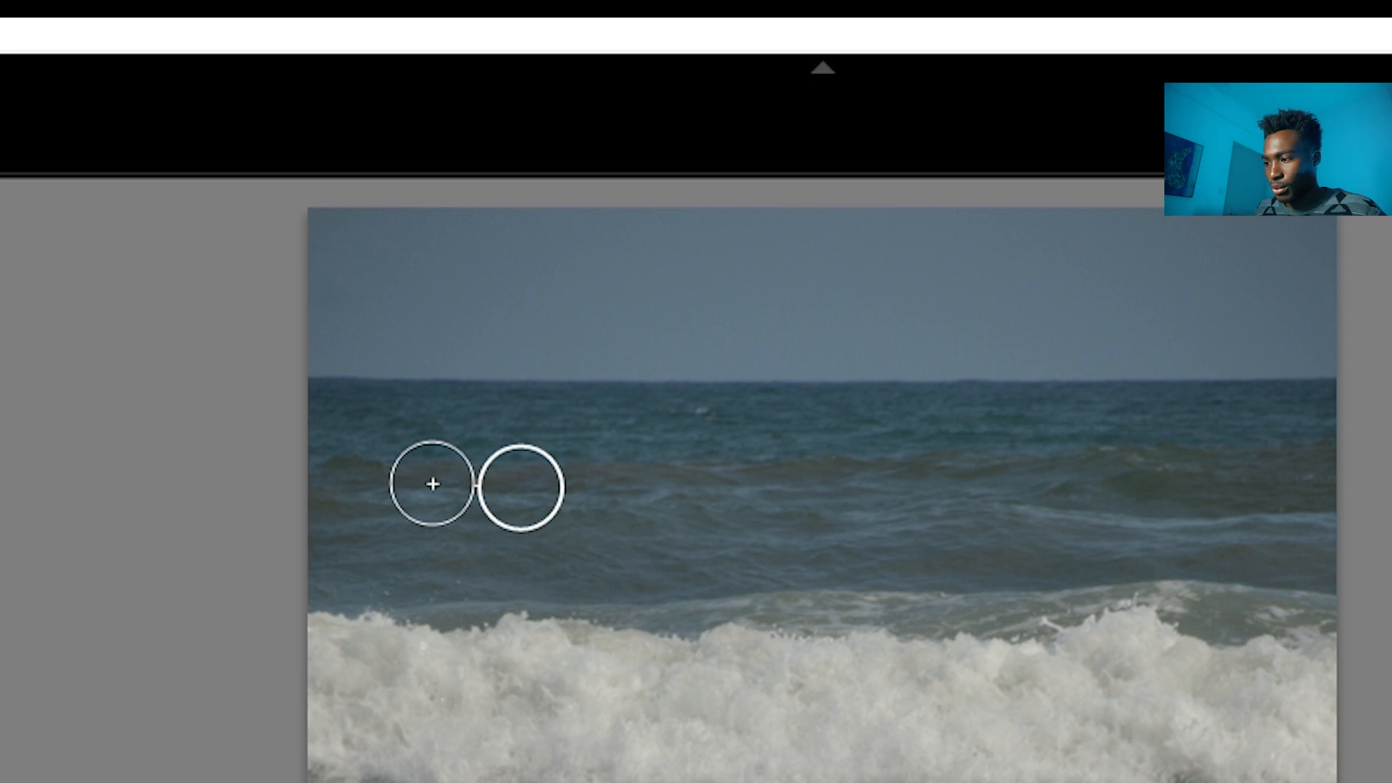
key("q")
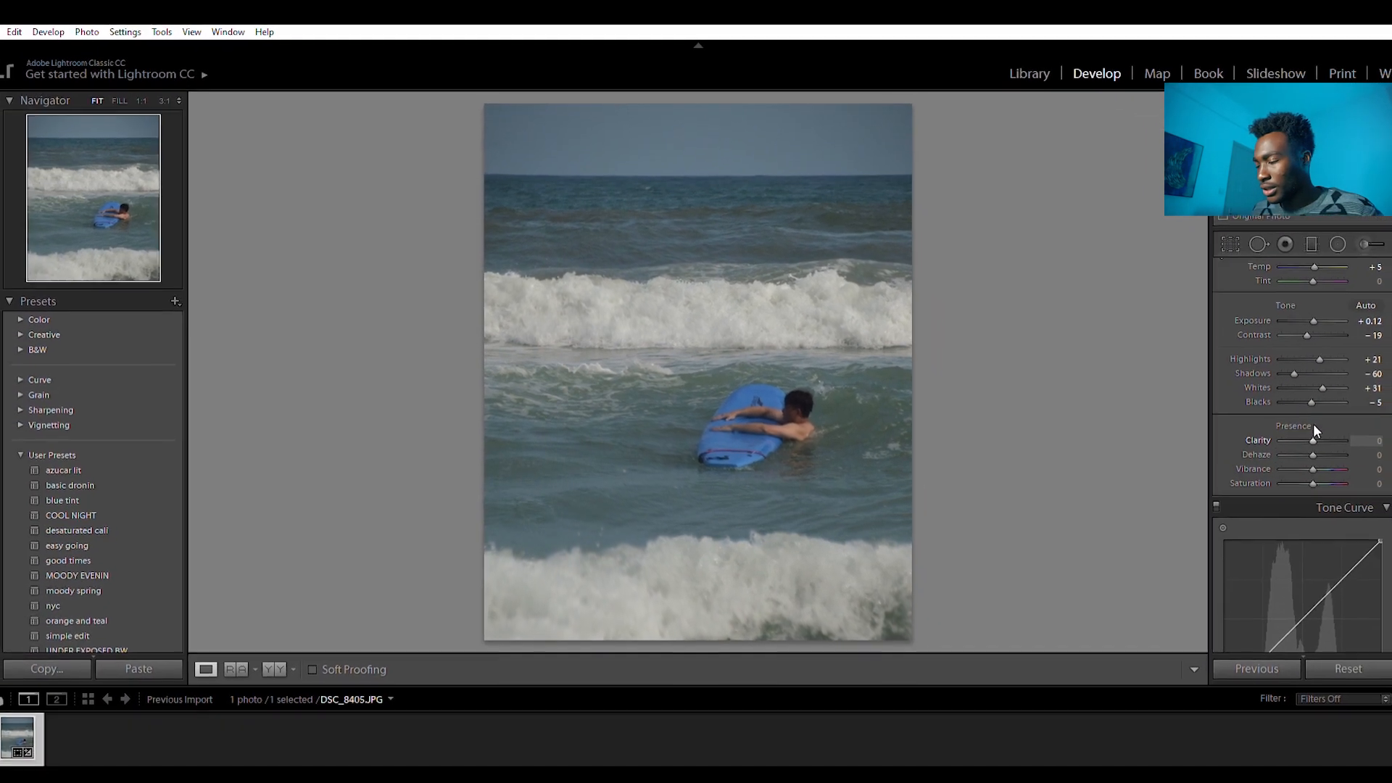
Step: Adjust the presence settings to Clarity +5, Vibrance +36 and Saturation −10, trying both Clarity extremes first
left_click_drag(1303, 431, 1333, 431)
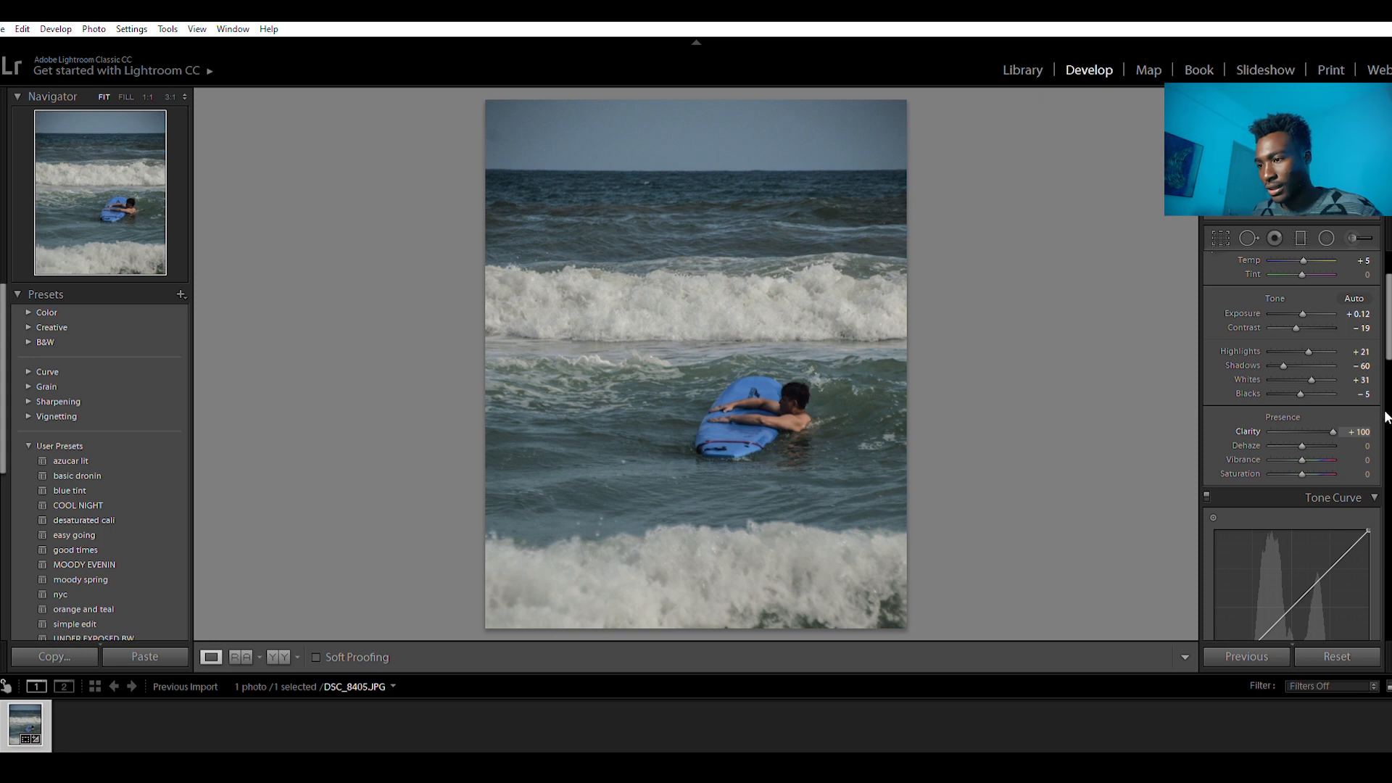
left_click_drag(1332, 432, 1255, 435)
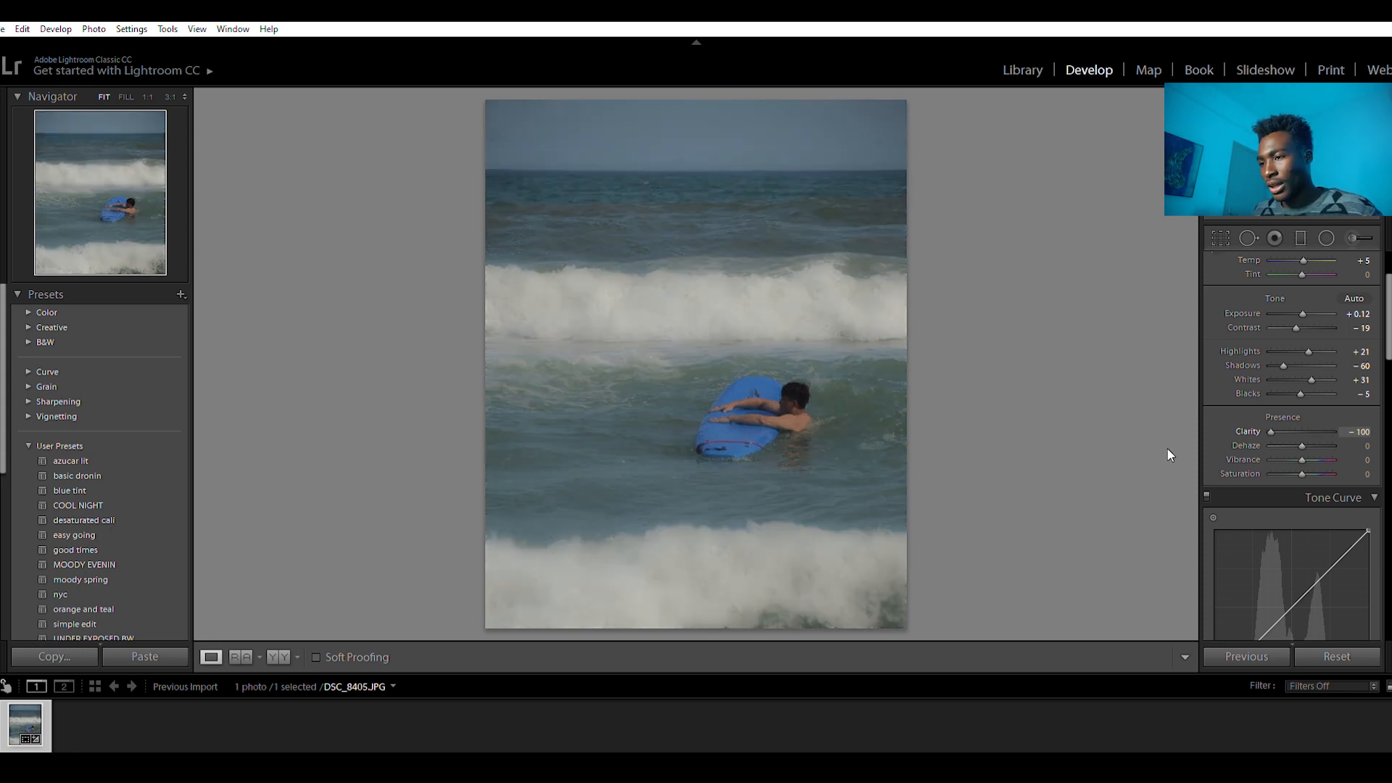
left_click_drag(1271, 432, 1307, 436)
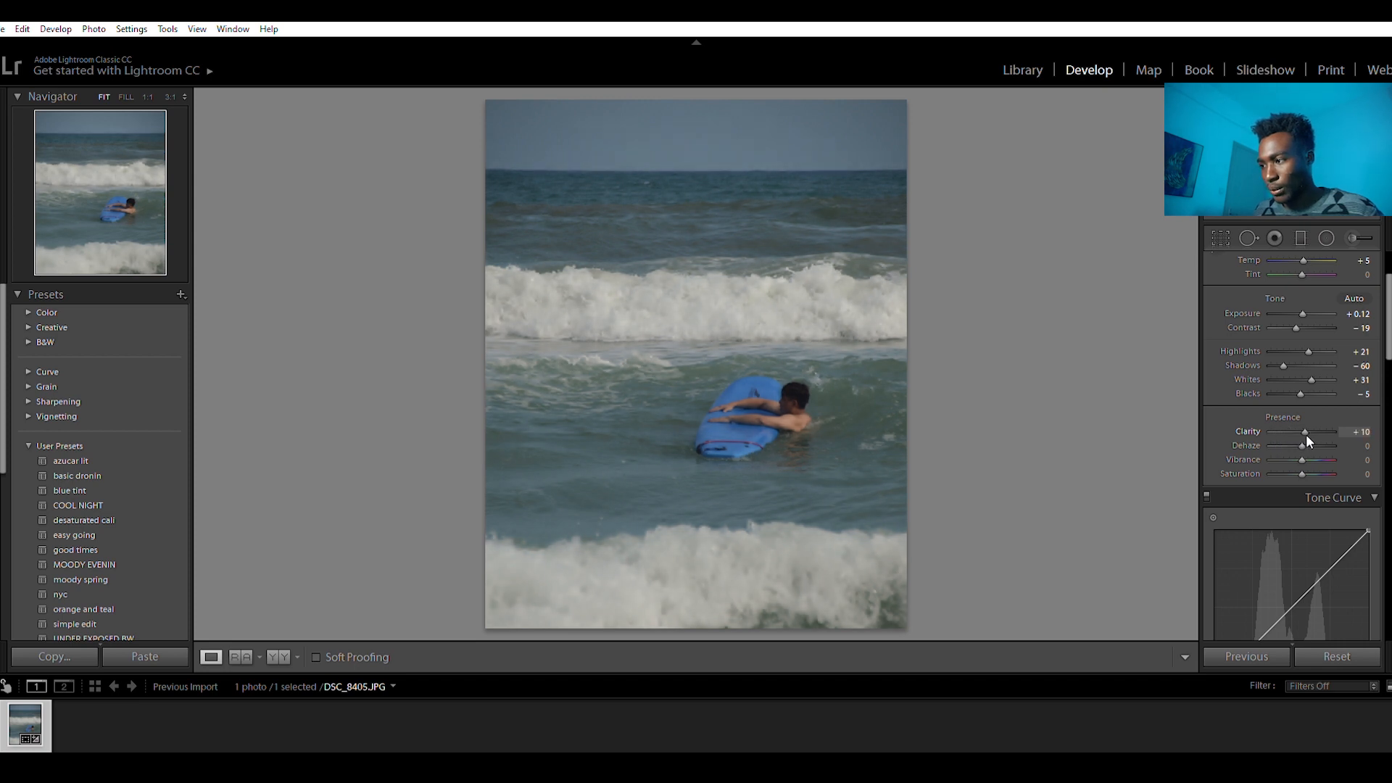
left_click_drag(1306, 434, 1304, 433)
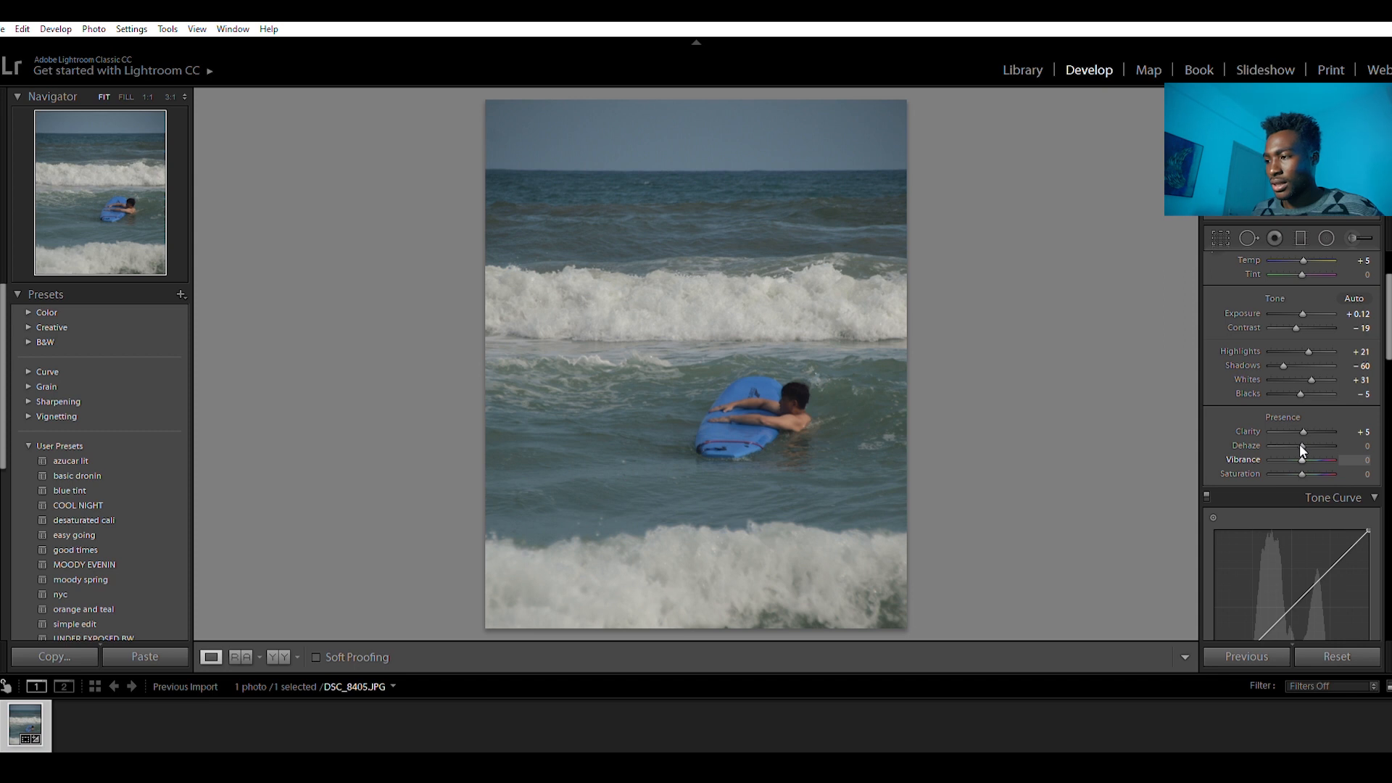
left_click_drag(1301, 445, 1315, 451)
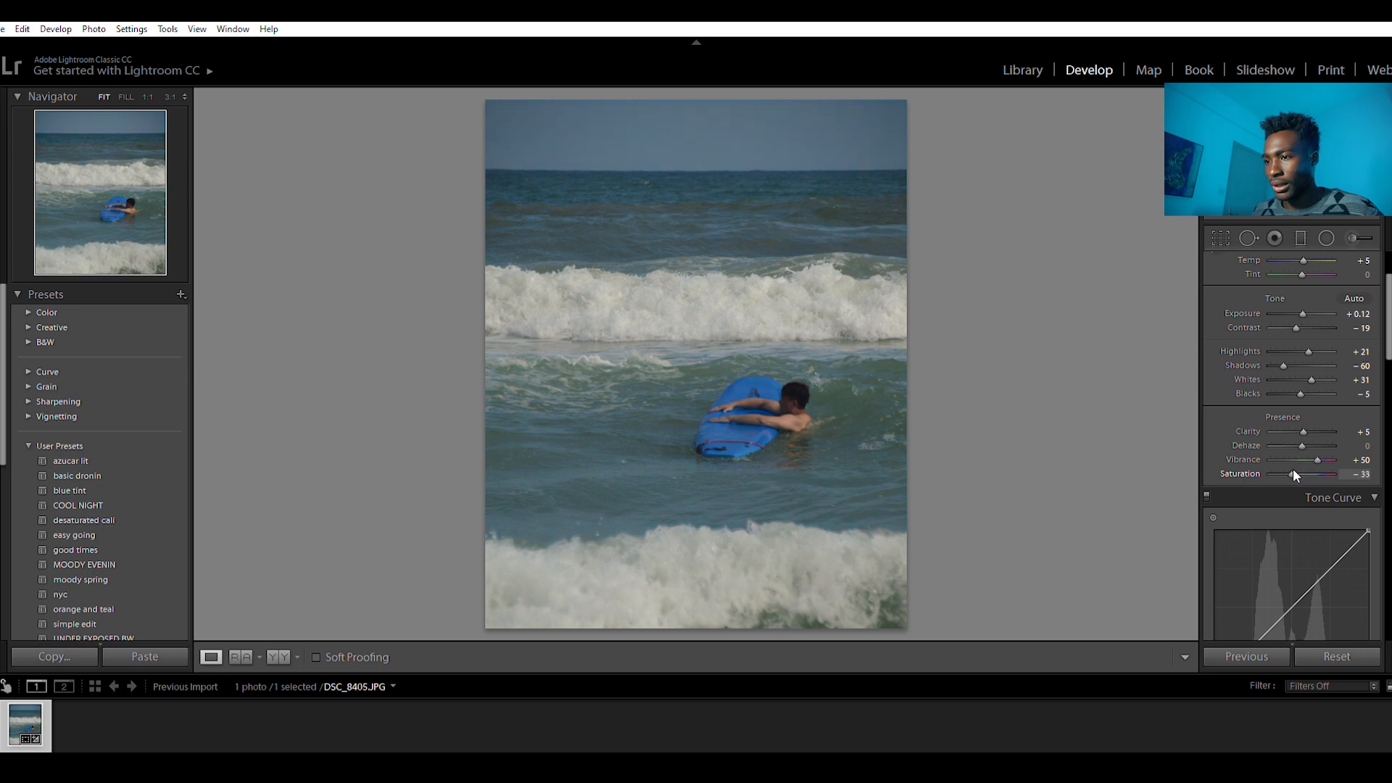
mouse_move(1292, 474)
left_mouse_down()
mouse_move(1305, 473)
mouse_move(1298, 461)
left_mouse_up()
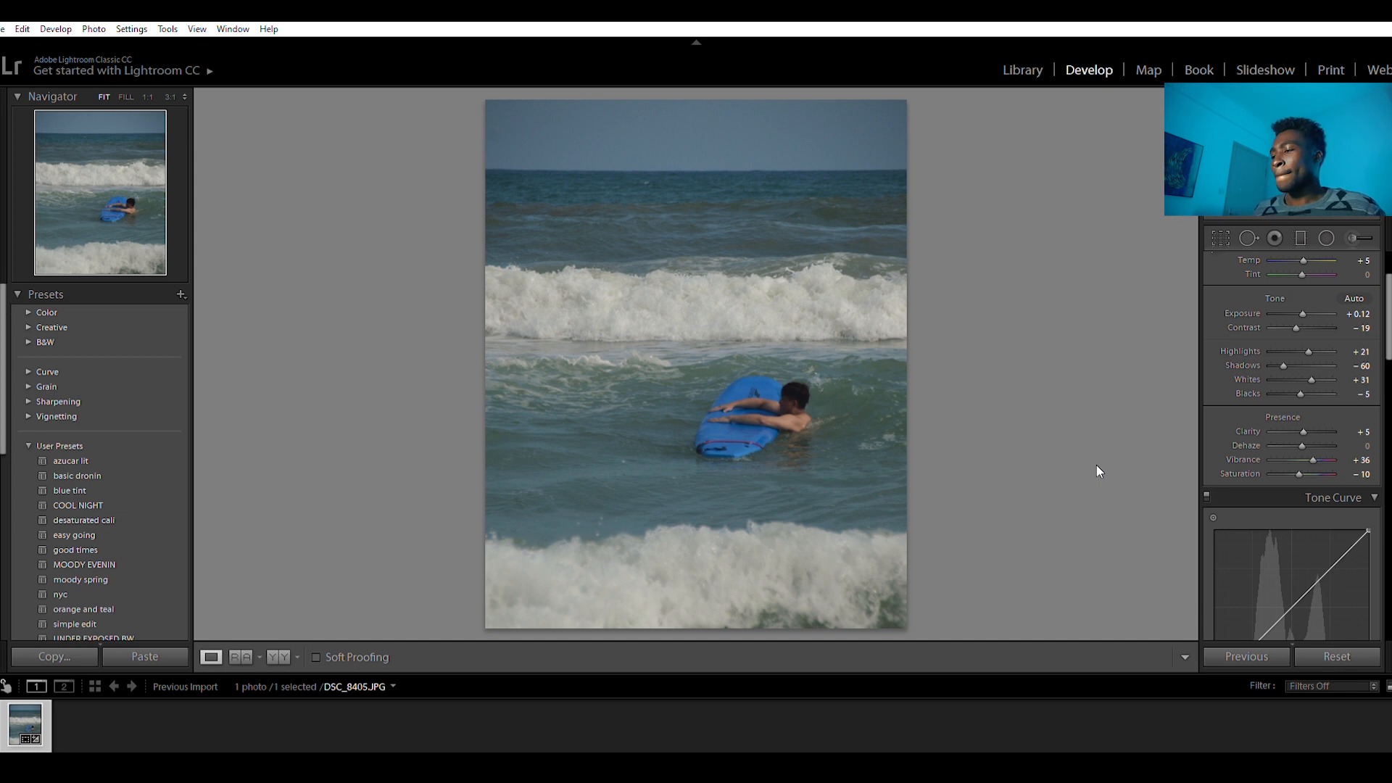
scroll(1258, 508, "down", 3)
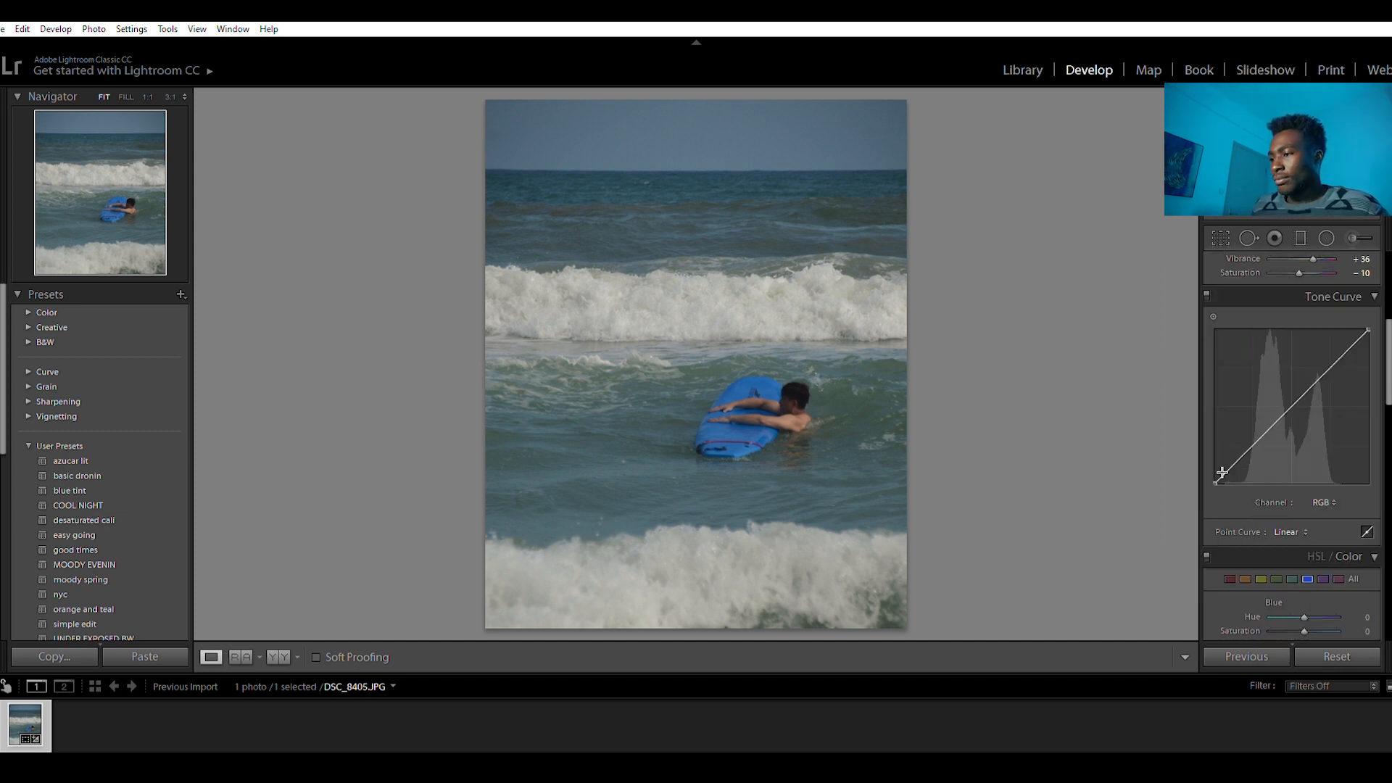
mouse_move(1222, 473)
left_mouse_down()
mouse_move(1211, 464)
mouse_move(1216, 475)
left_mouse_up()
key("ctrl+z")
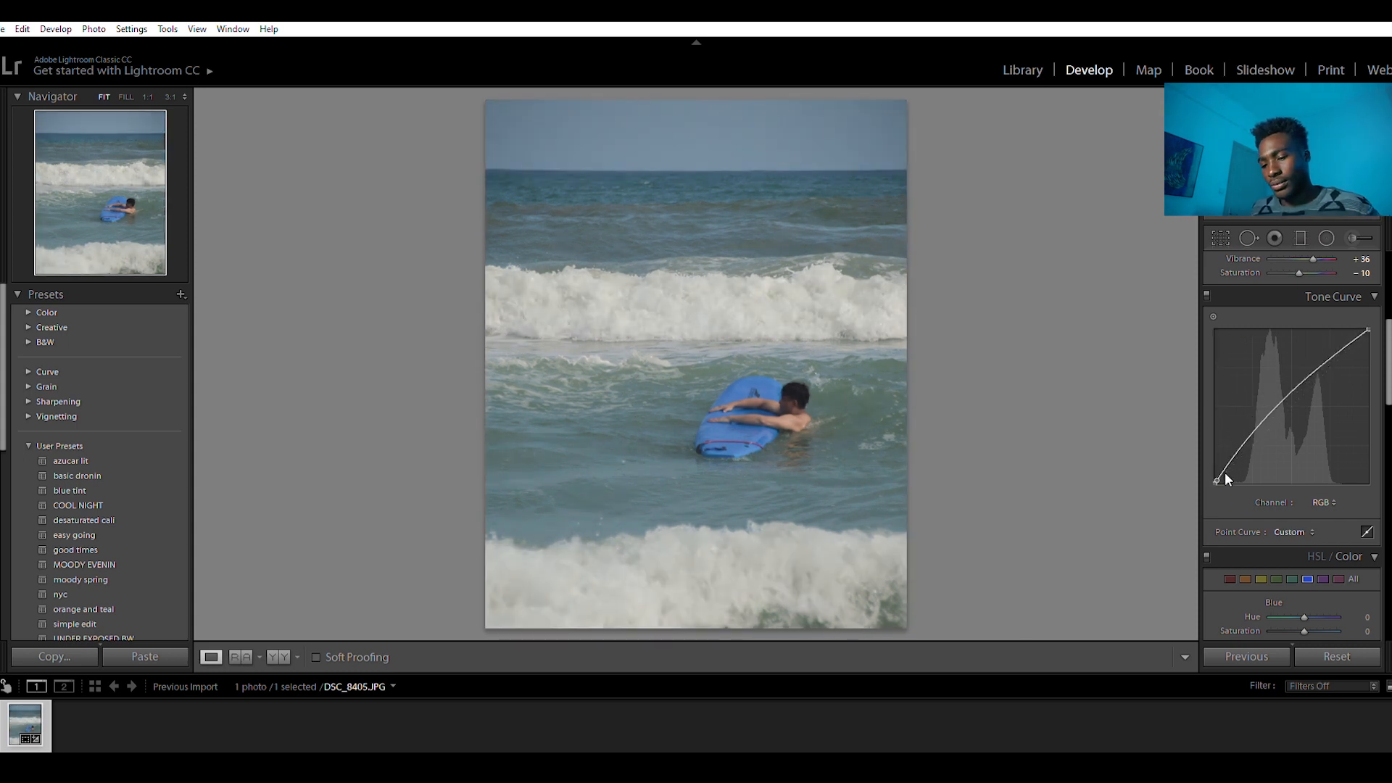
key("ctrl+z")
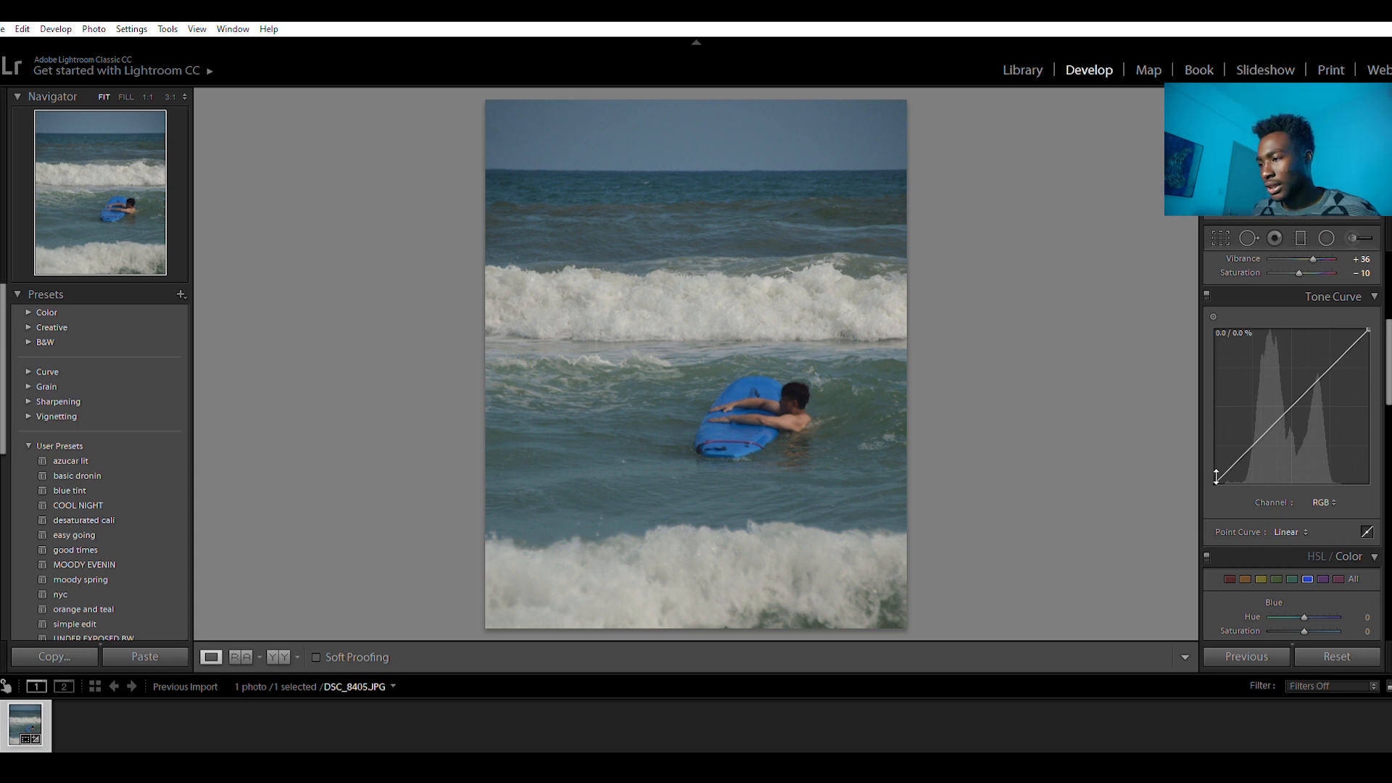
Step: Shape the RGB tone curve into an S with a raised black point, lowered darker midtones and lifted highlights
left_click_drag(1216, 477, 1230, 461)
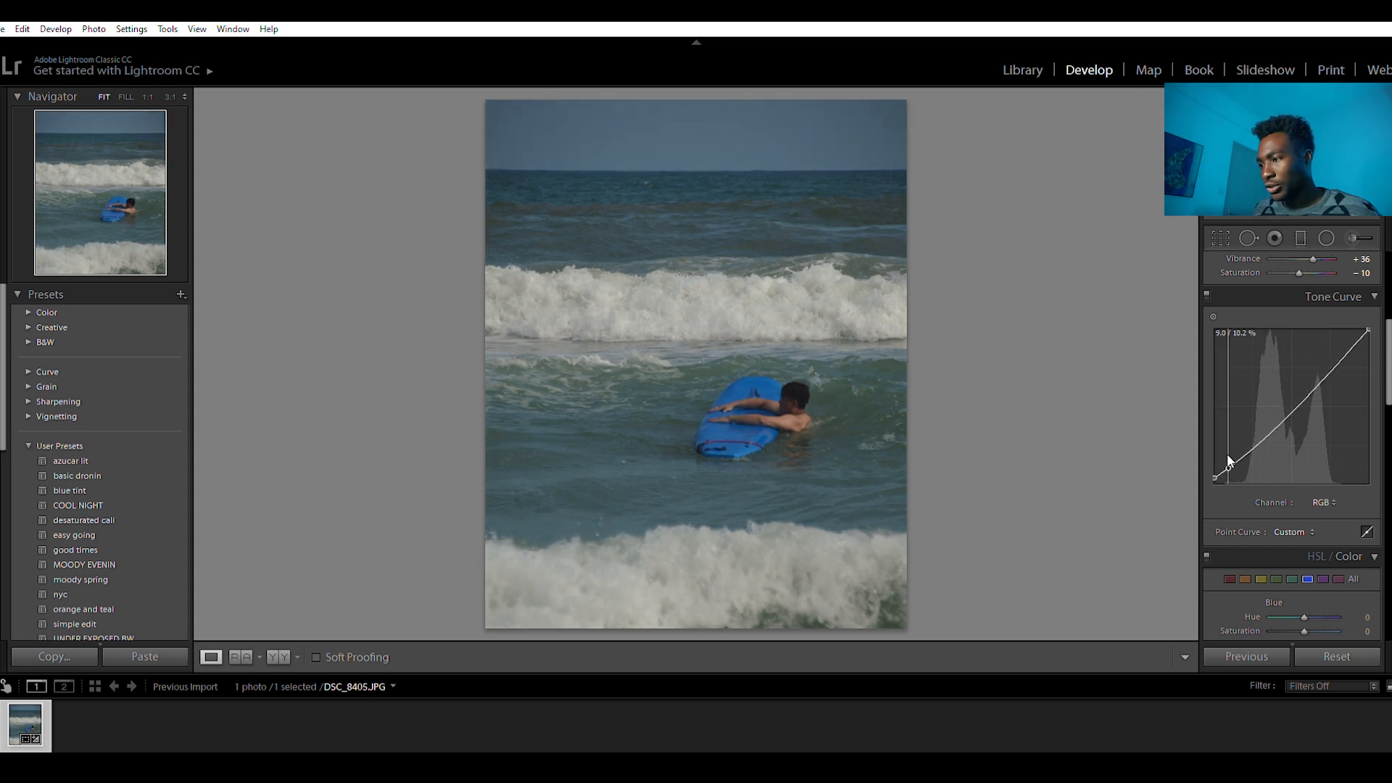
left_click_drag(1278, 404, 1274, 412)
left_click_drag(1338, 356, 1338, 347)
left_click_drag(1214, 470, 1215, 464)
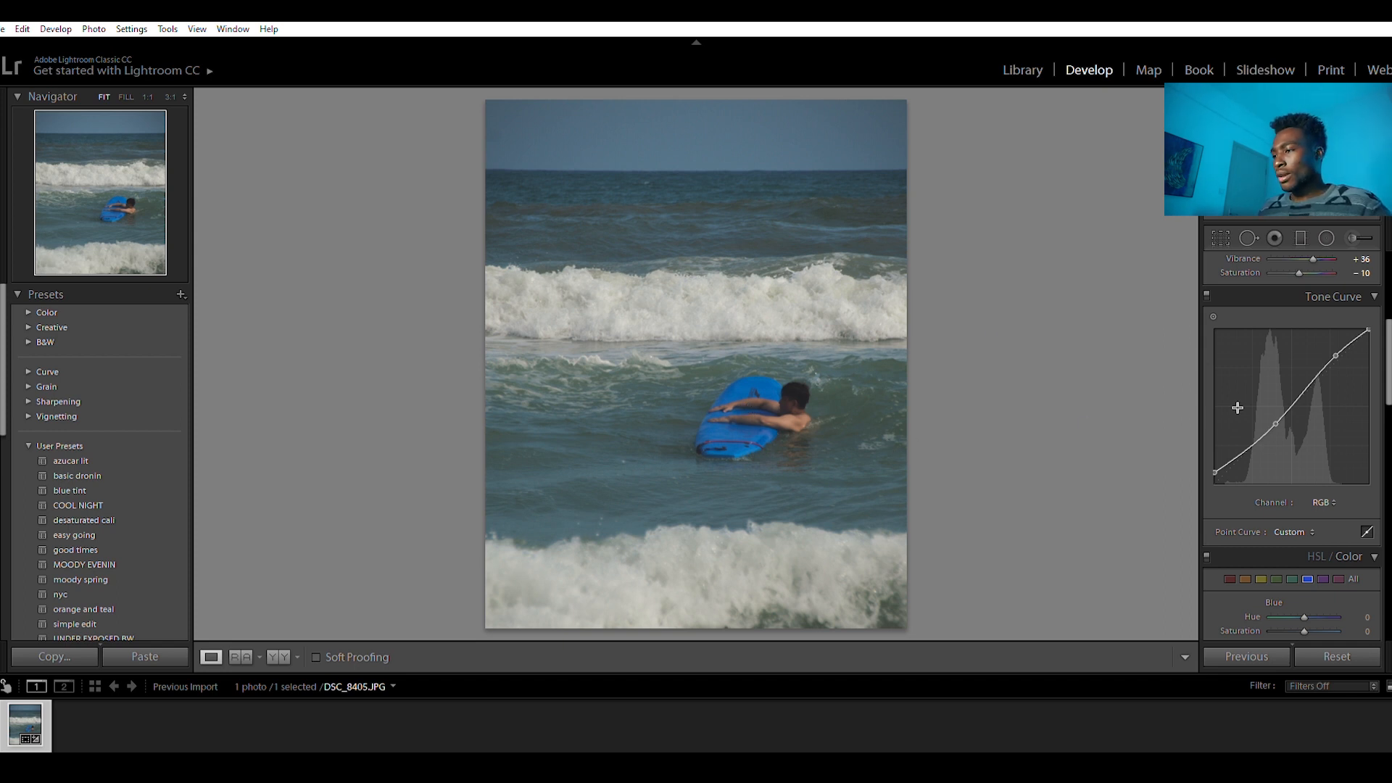
Step: Set the Aqua color's Hue to −27 and Saturation to −51
scroll(1278, 418, "down", 5)
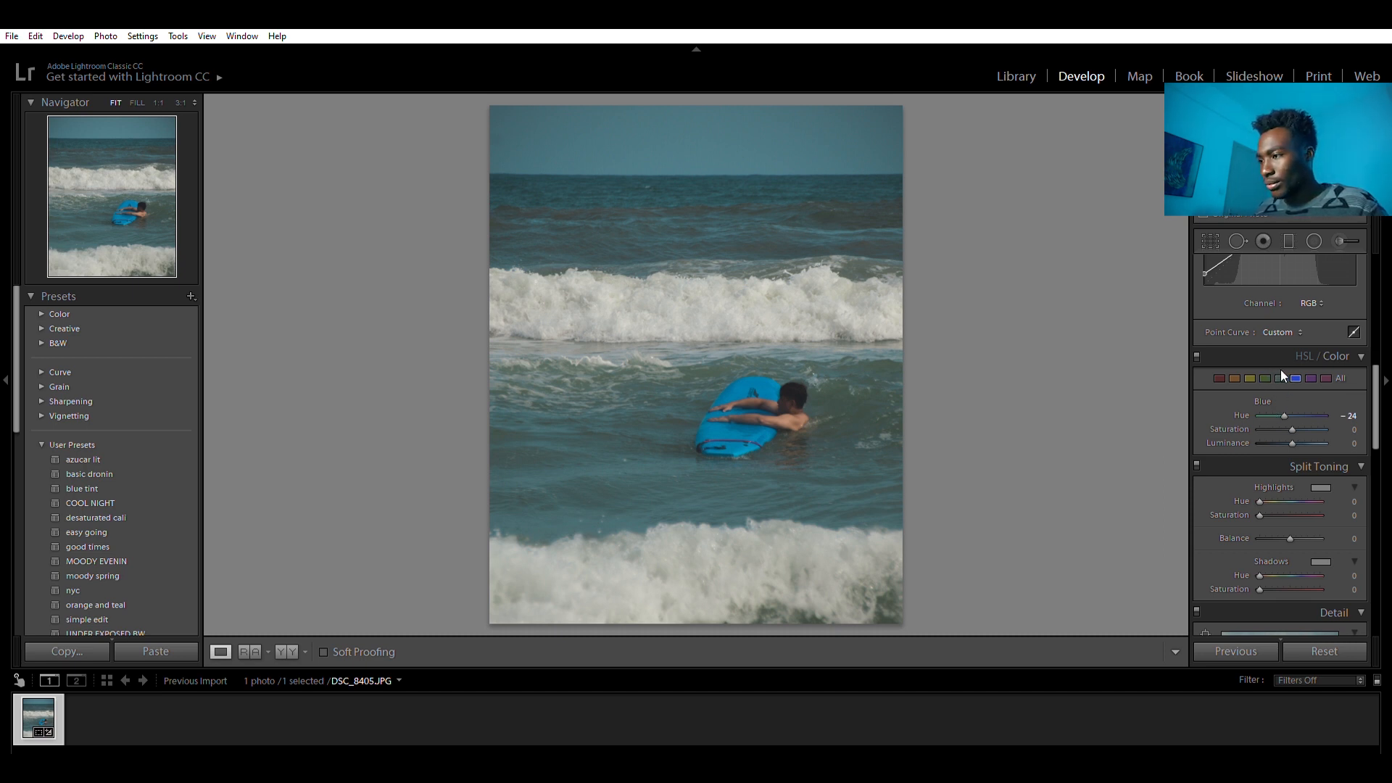
left_click(1280, 377)
mouse_move(1292, 413)
left_mouse_down()
mouse_move(1255, 407)
mouse_move(1324, 407)
mouse_move(1240, 408)
mouse_move(1281, 411)
left_mouse_up()
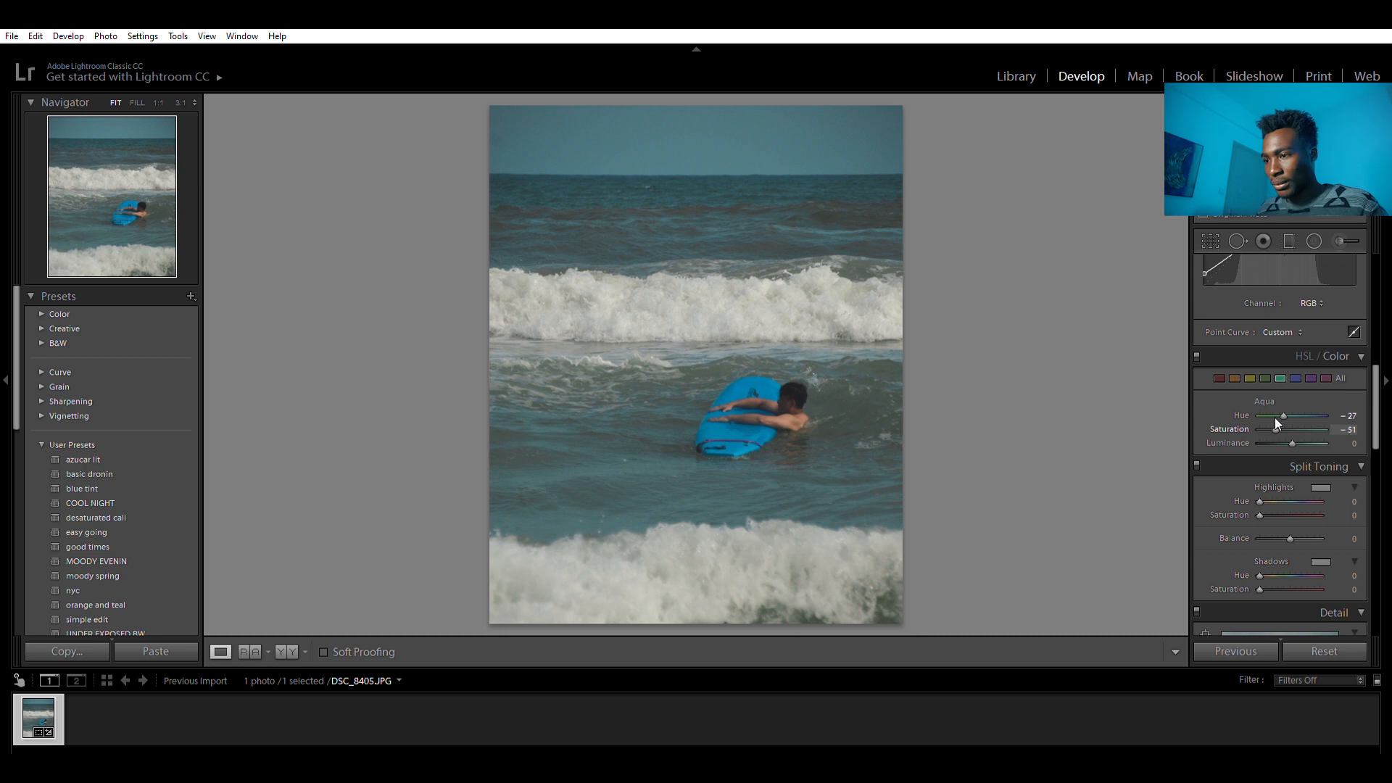
Step: Set the Blue color's Hue to −42, Saturation to −9 and Luminance to −9, and compare the photo before and after
left_click(1294, 378)
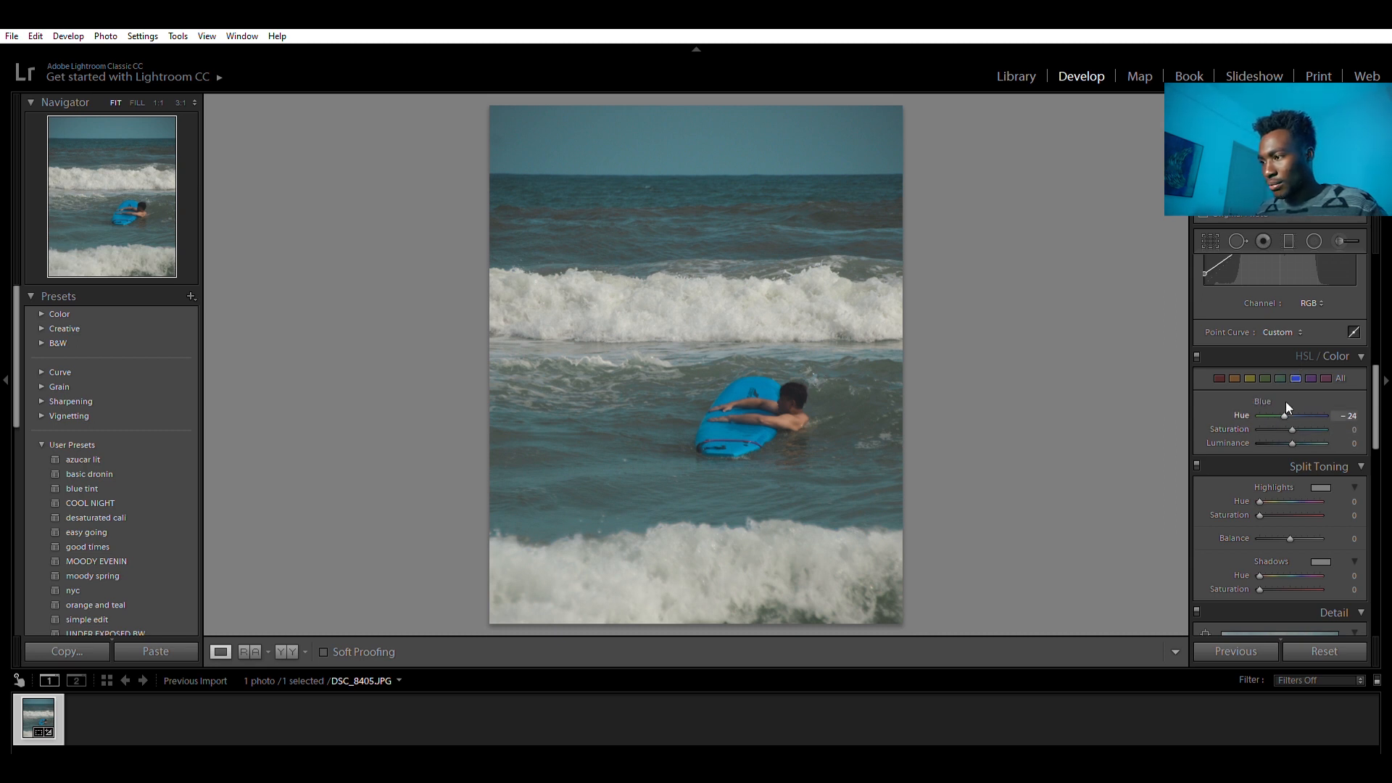
left_click_drag(1284, 402, 1281, 402)
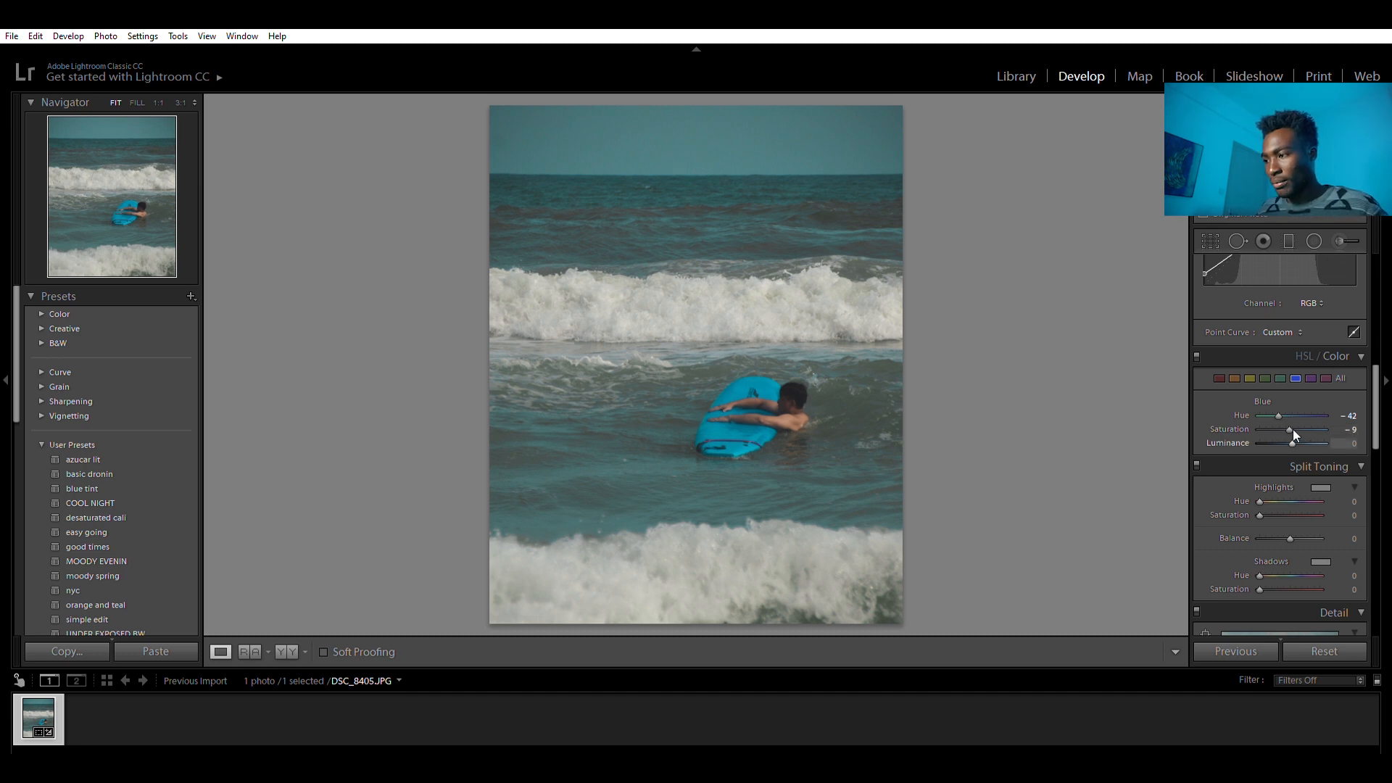
mouse_move(1294, 430)
left_mouse_down()
mouse_move(1282, 429)
mouse_move(1329, 438)
mouse_move(1294, 443)
left_mouse_up()
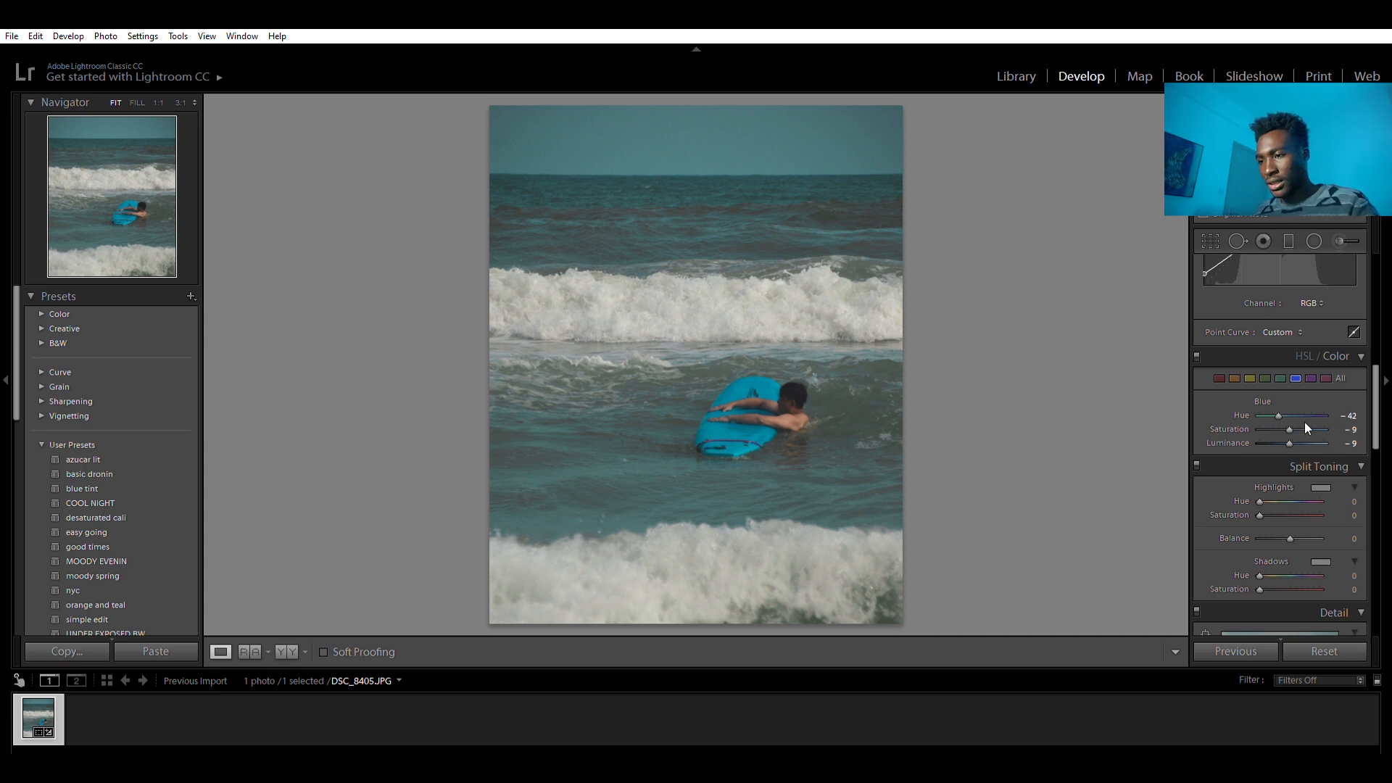
key("y")
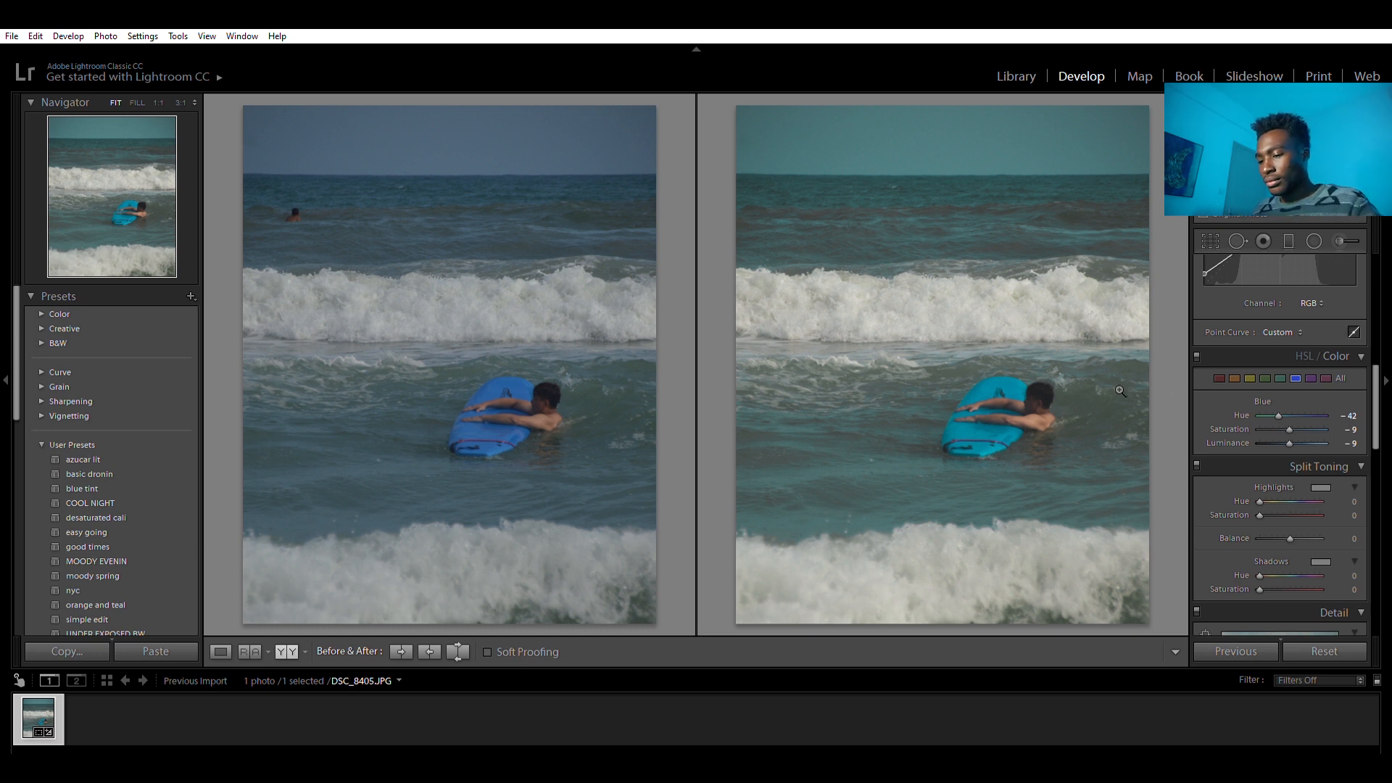
key("y")
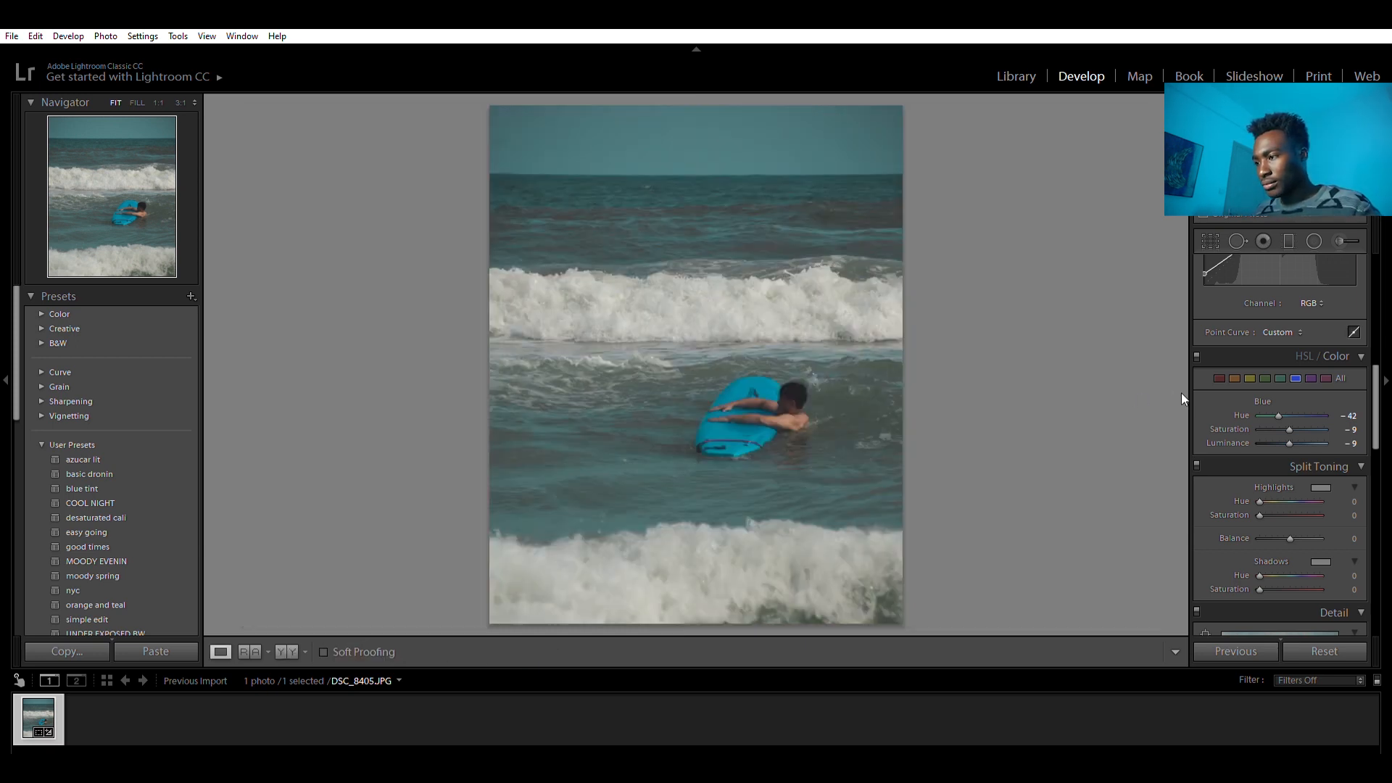
Step: Set the Purple color's Hue to −100, trying positive values first
left_click(1311, 374)
left_click_drag(1291, 403, 1229, 404)
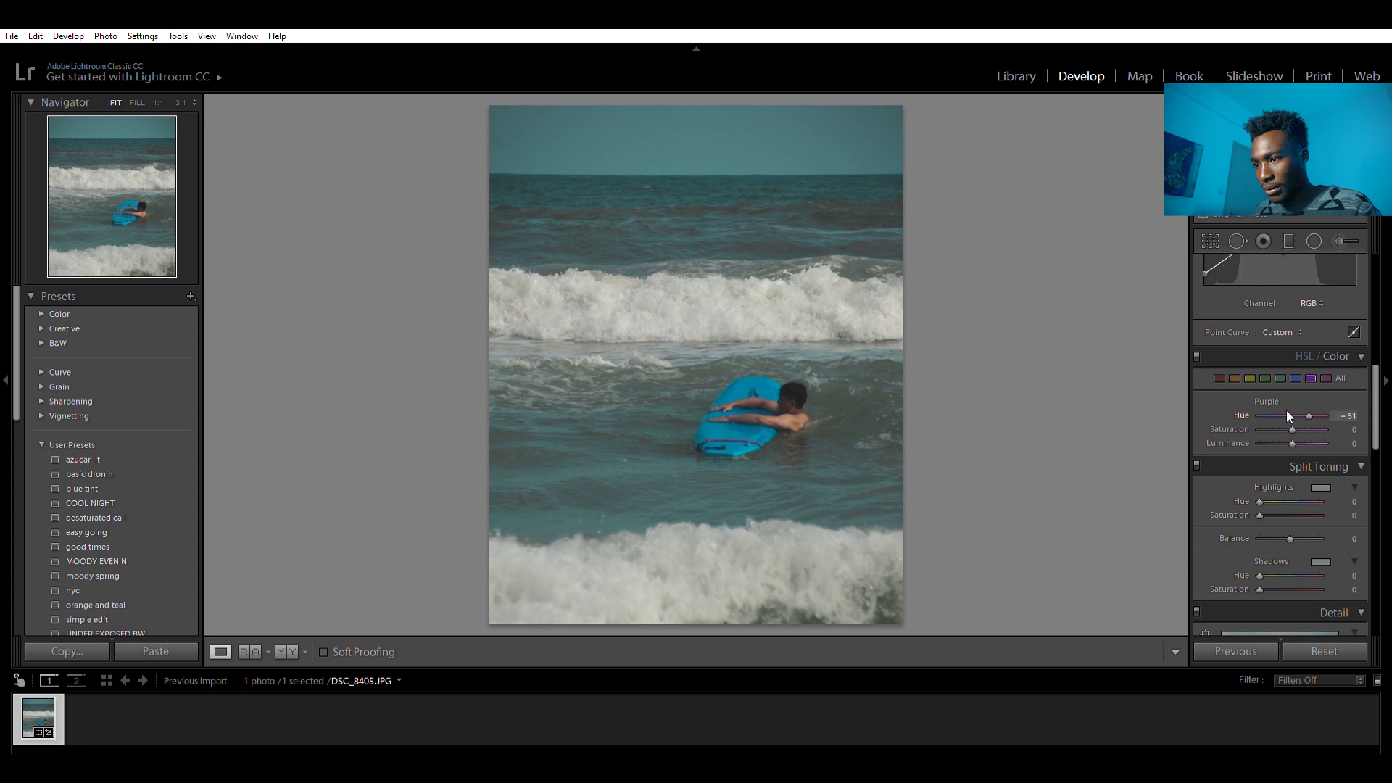
left_click_drag(1230, 410, 1296, 406)
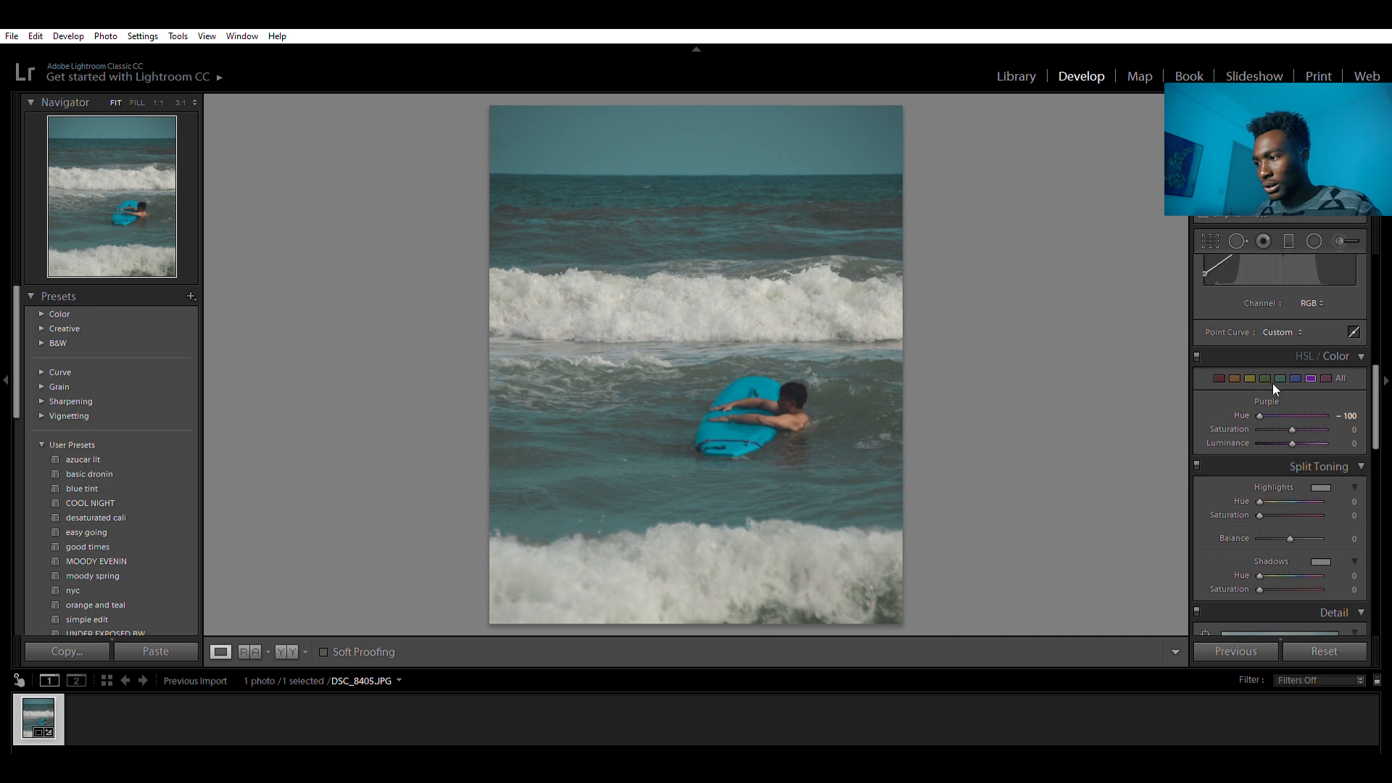
Step: Set the Magenta color's Hue to +4 and Saturation to −100
left_click(1326, 378)
left_click_drag(1291, 415, 1216, 402)
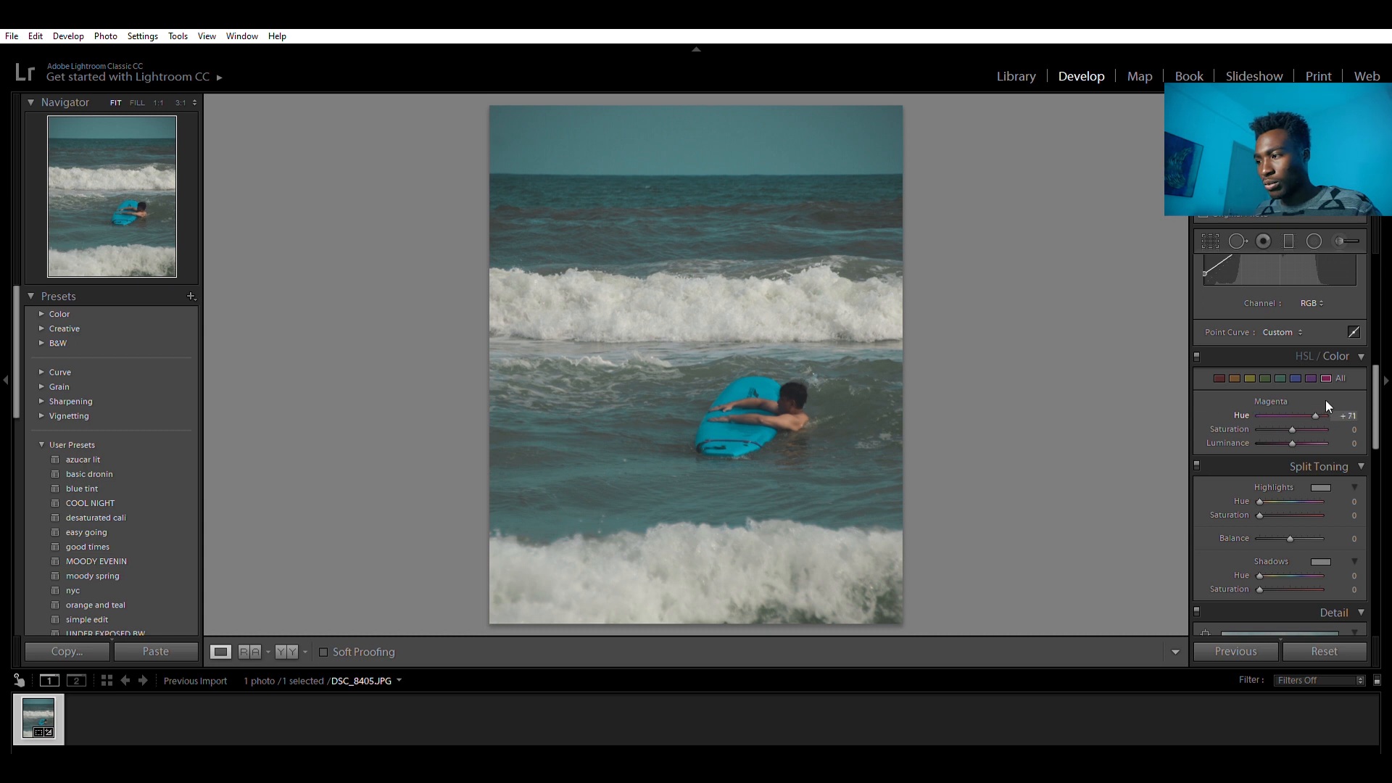
left_click_drag(1298, 400, 1262, 415)
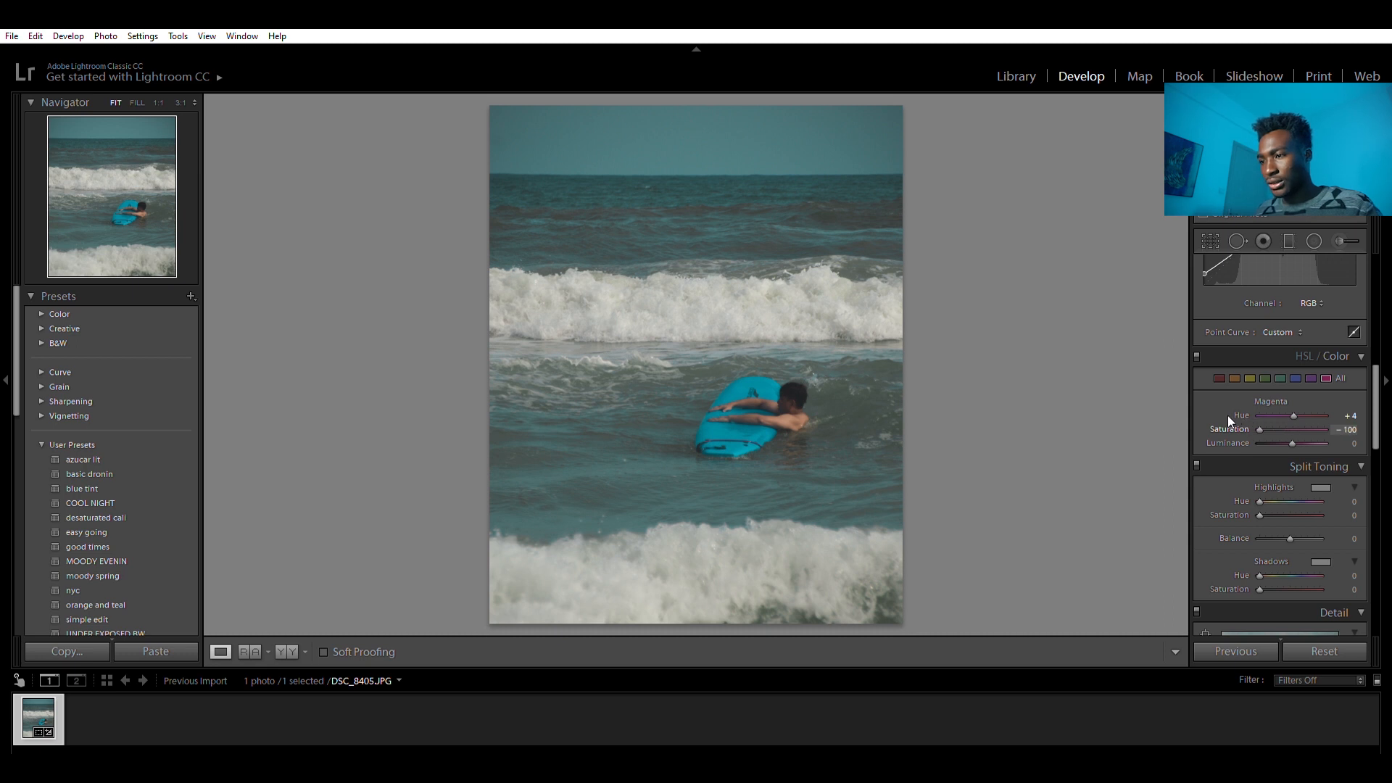
left_click_drag(1228, 416, 1241, 424)
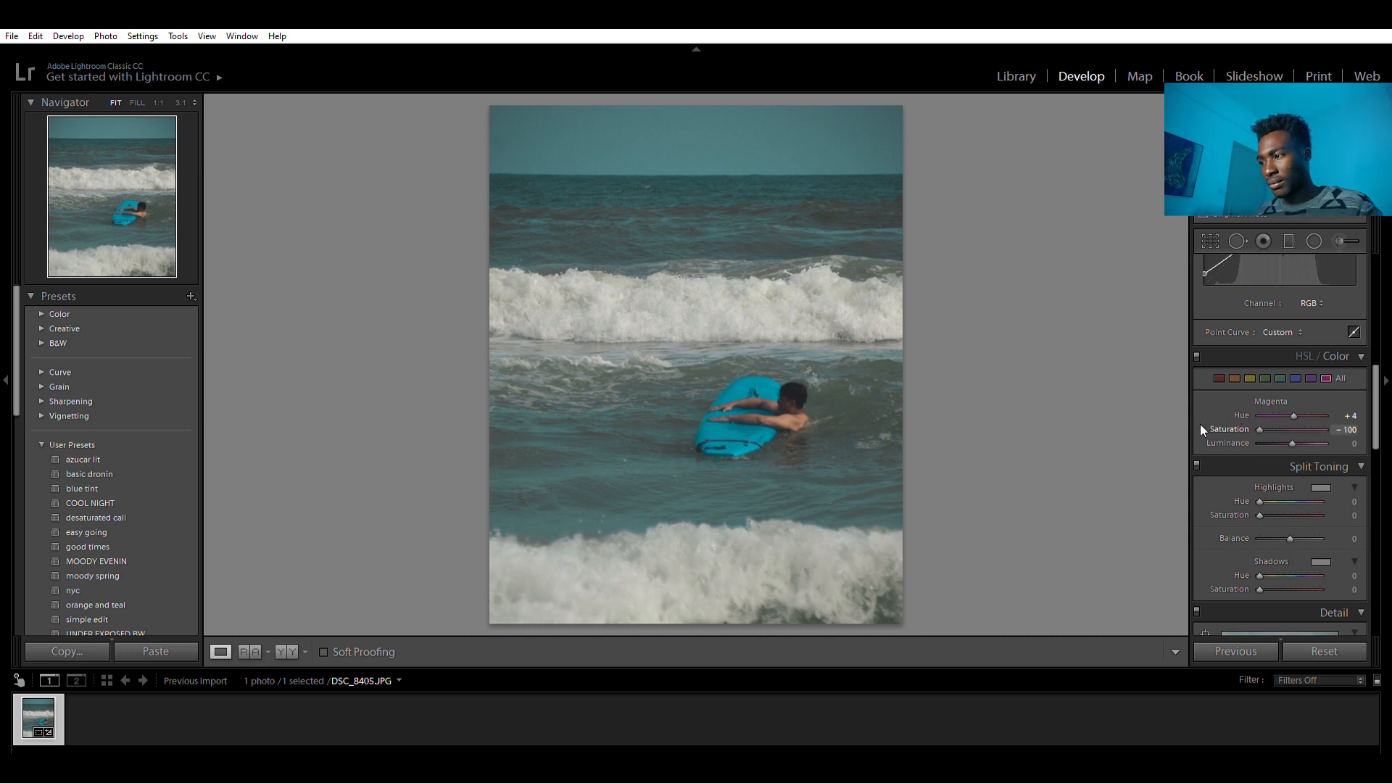
Step: Set the Hue of Red to +76, Yellow to −100 and Green to +100, and adjust the Orange Hue
left_click(1220, 374)
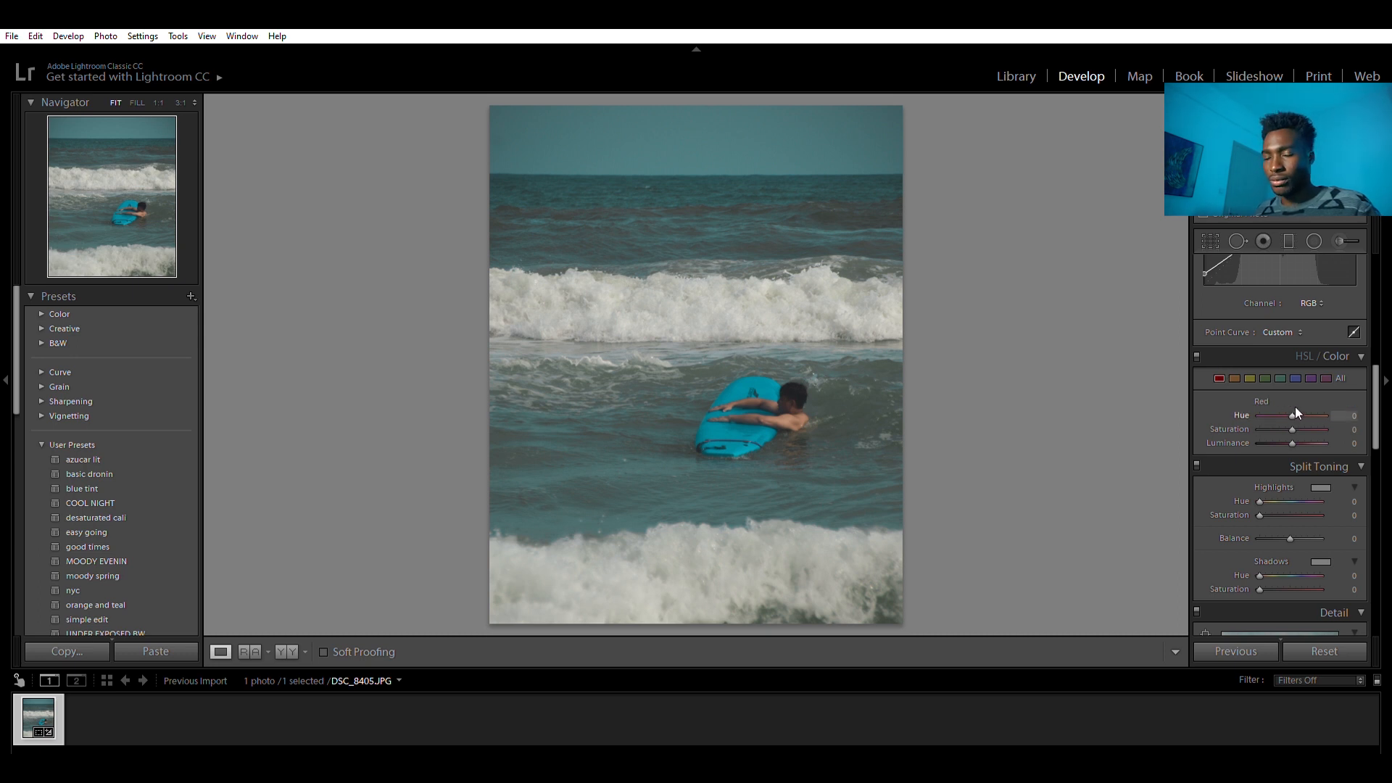
left_click_drag(1293, 415, 1333, 414)
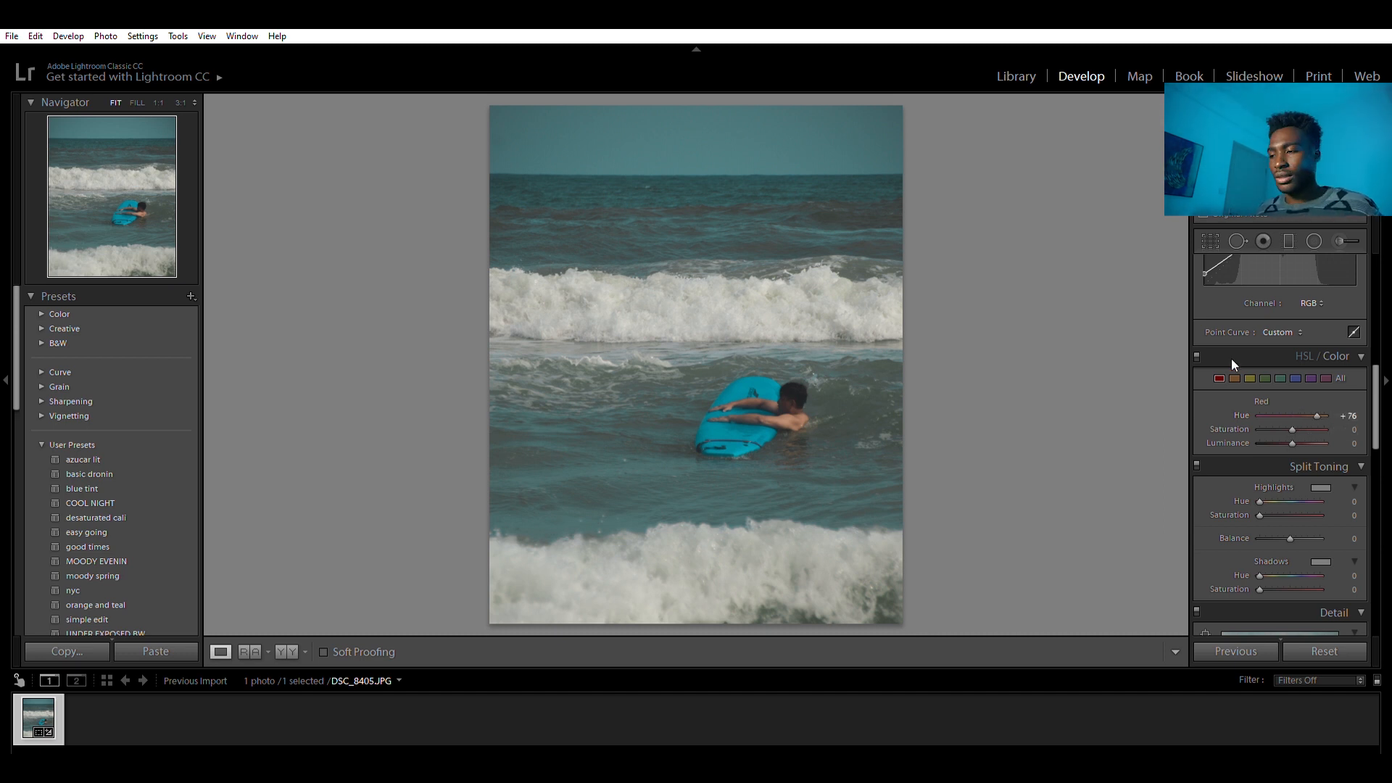
left_click(1235, 378)
left_click_drag(1292, 416, 1294, 415)
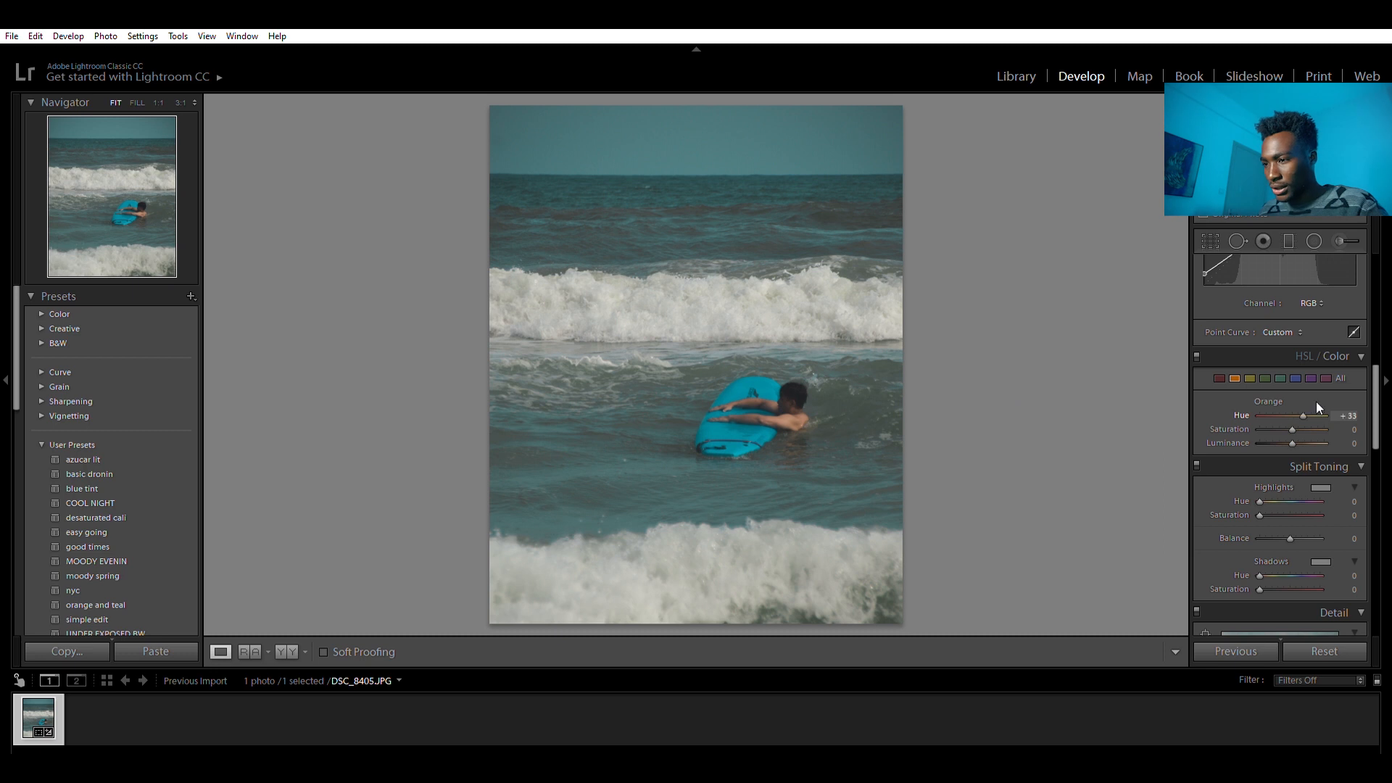
left_click(1250, 378)
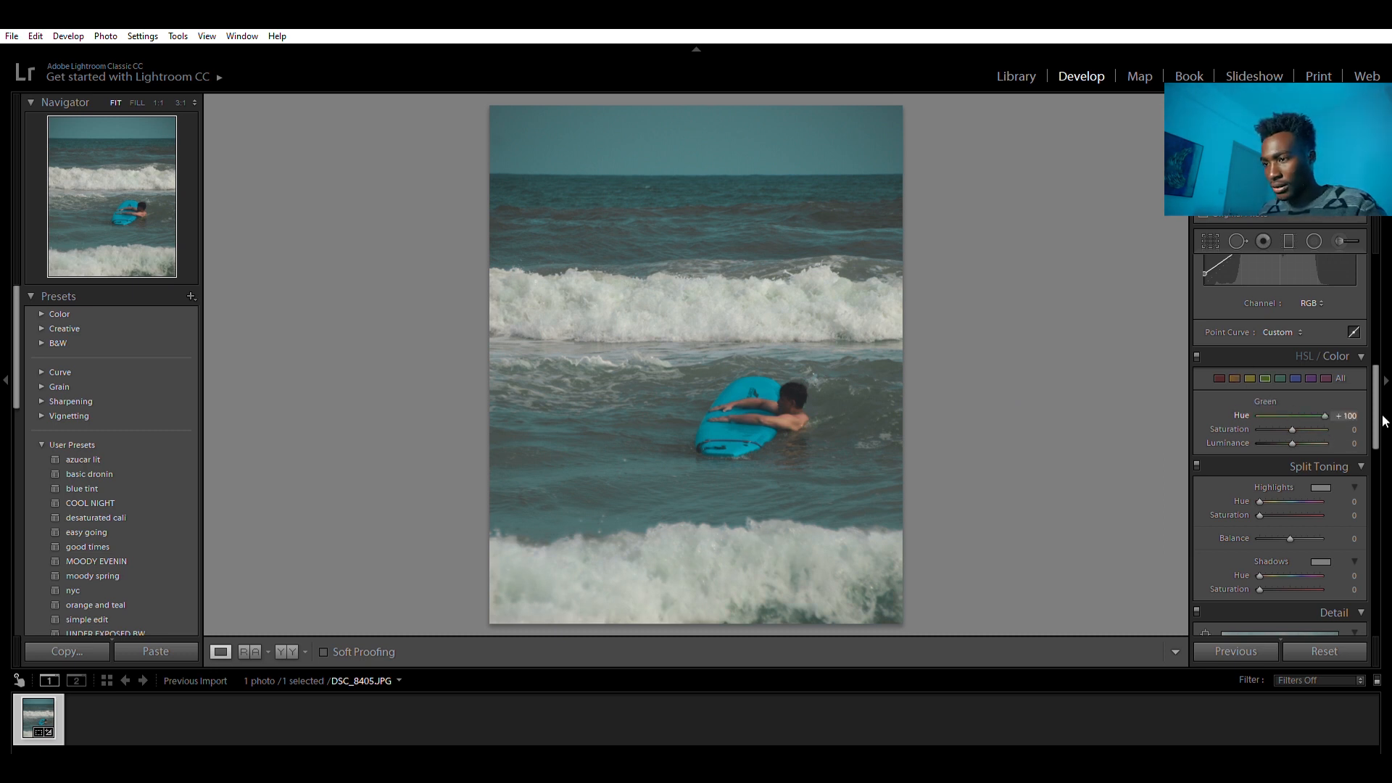
left_click_drag(1347, 415, 1253, 403)
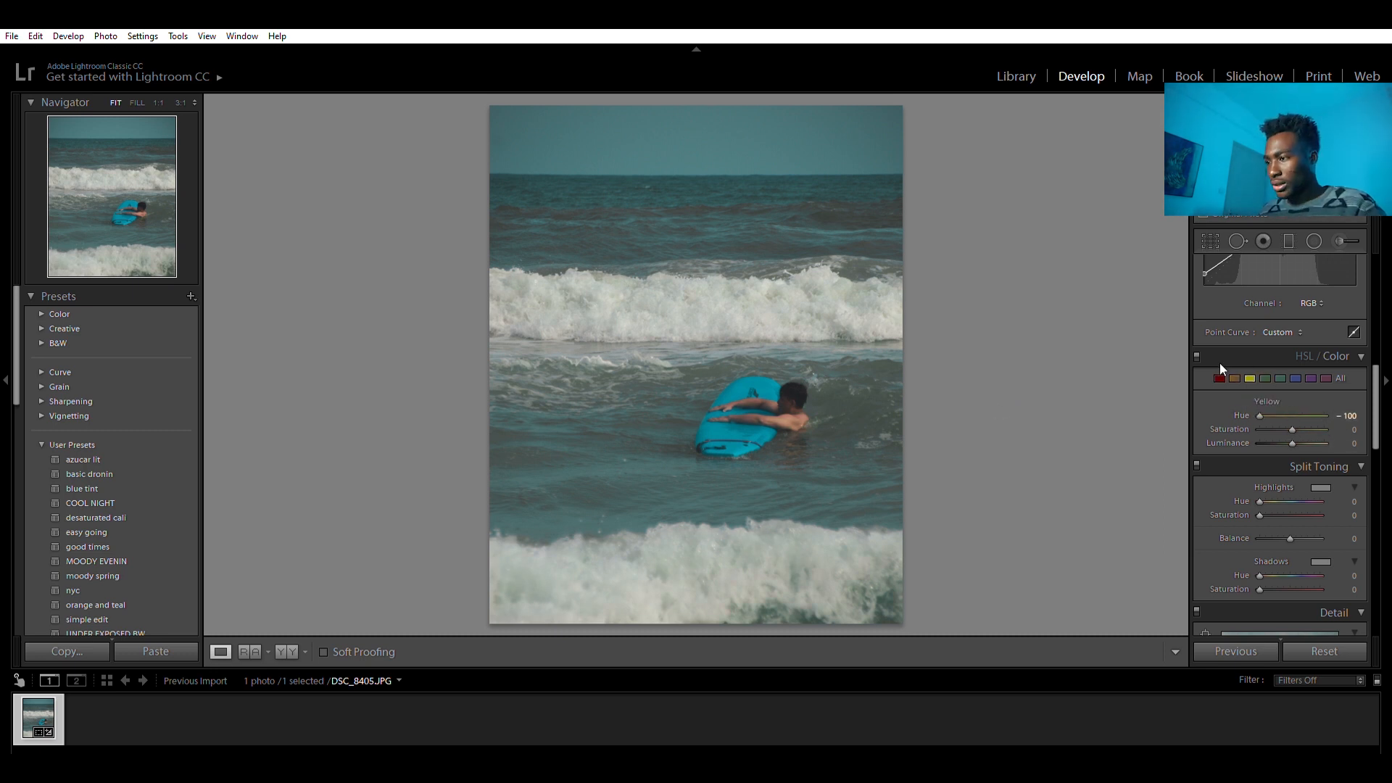
Step: Compare the photo before and after, and review the basic, tone curve and Blue color settings
scroll(1219, 363, "up", 8)
left_click_drag(1272, 465, 1281, 492)
key("y")
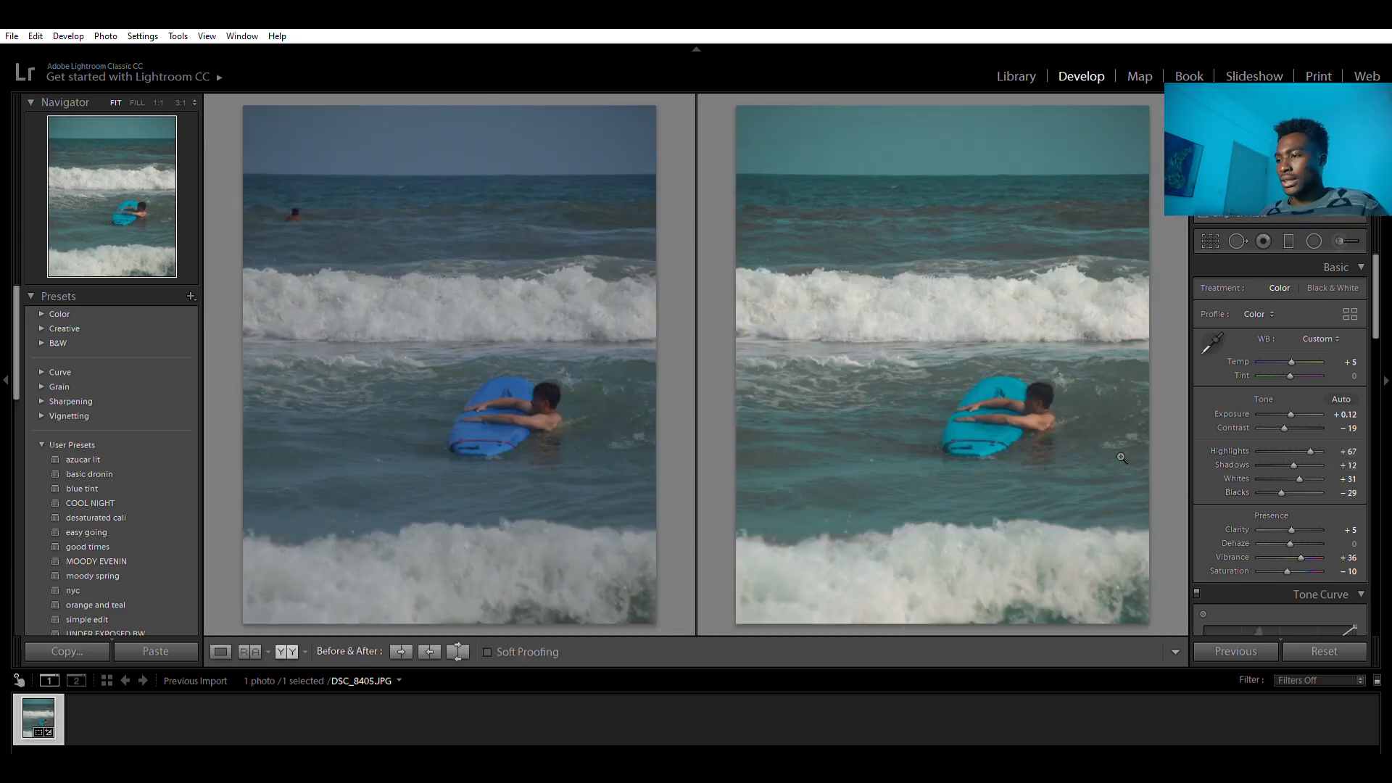
key("y")
scroll(1294, 367, "down", 8)
left_click(1295, 378)
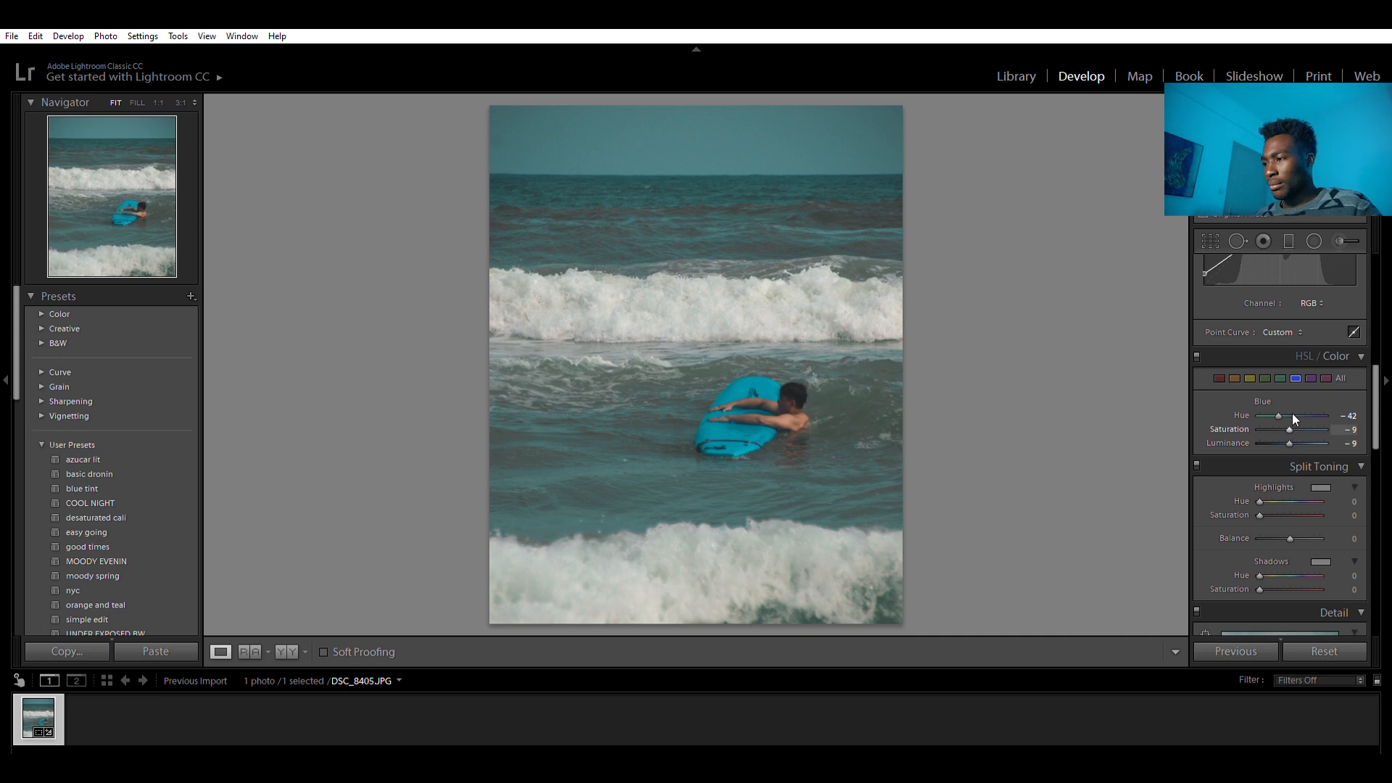
scroll(1288, 368, "up", 5)
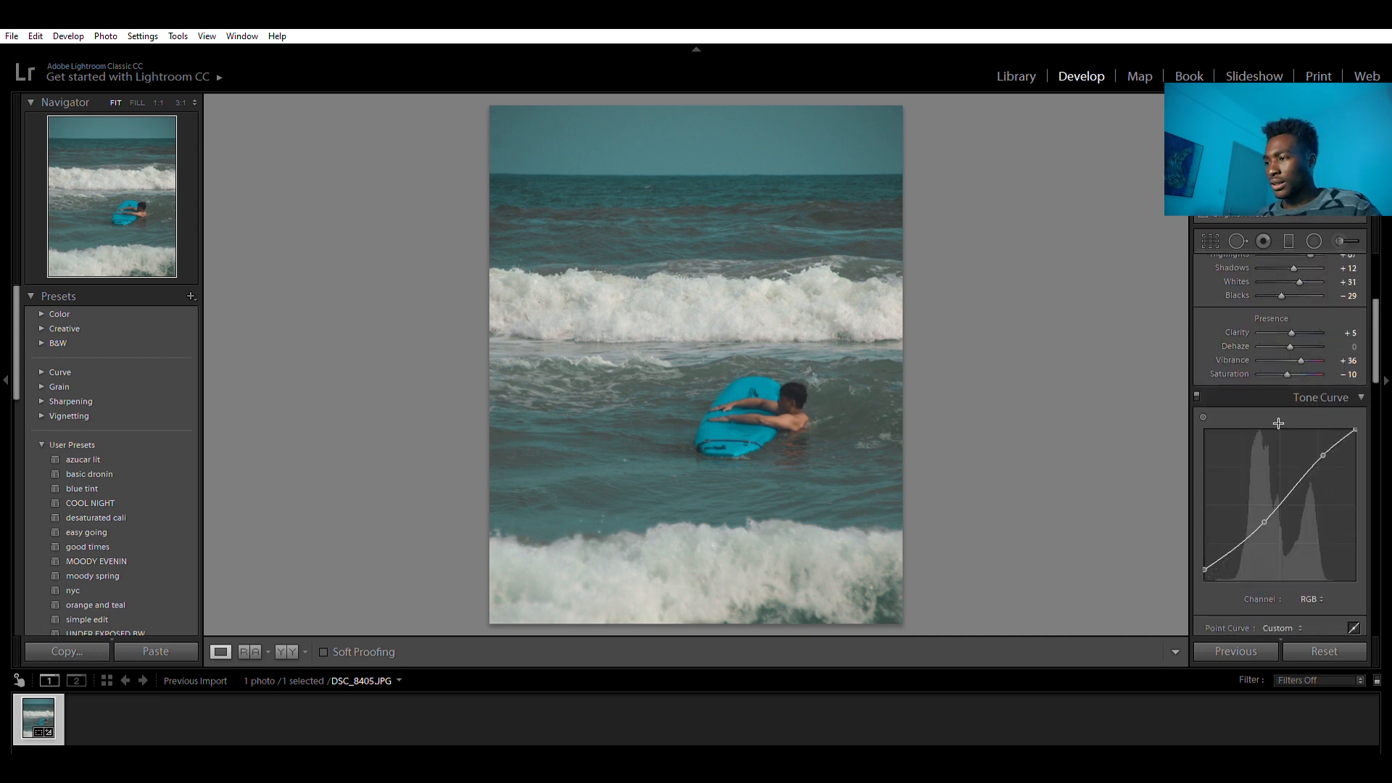
scroll(1272, 406, "down", 2)
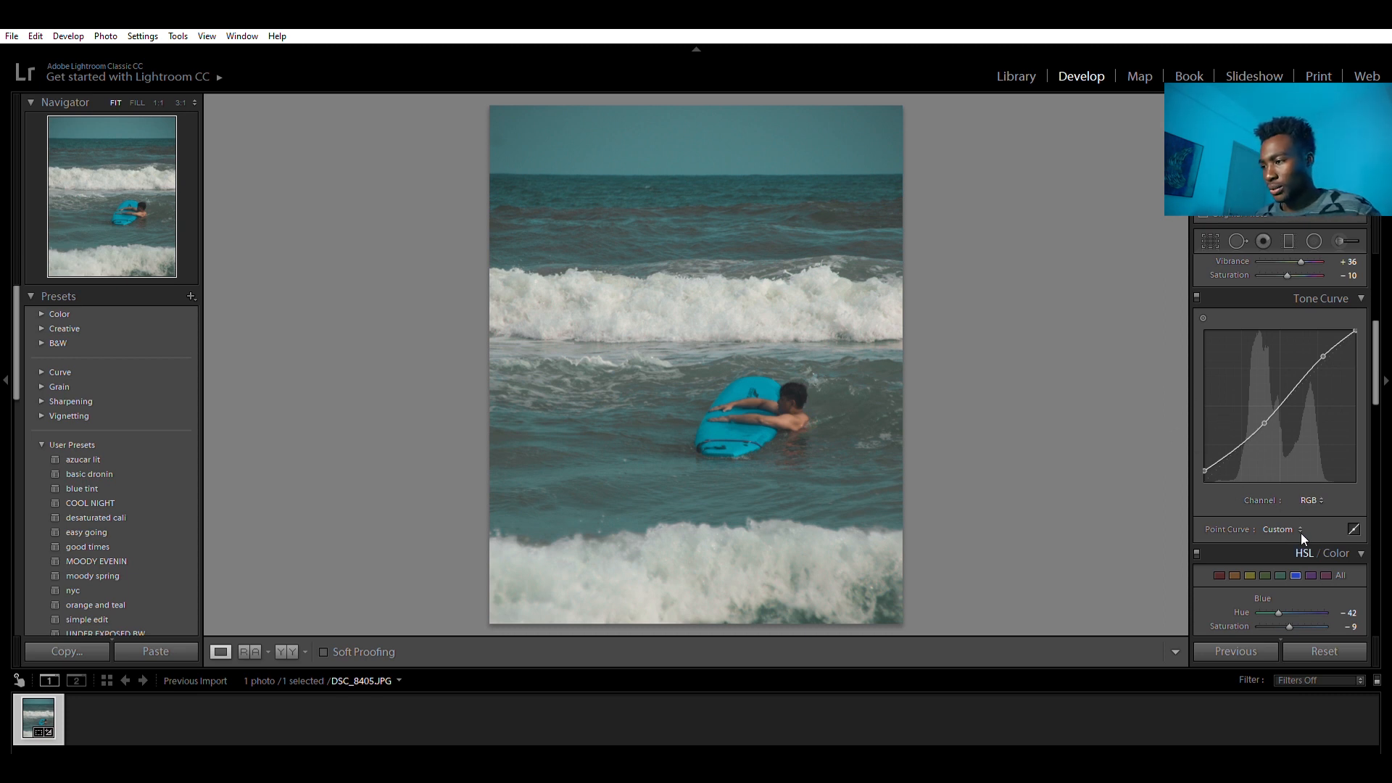
scroll(1283, 503, "down", 4)
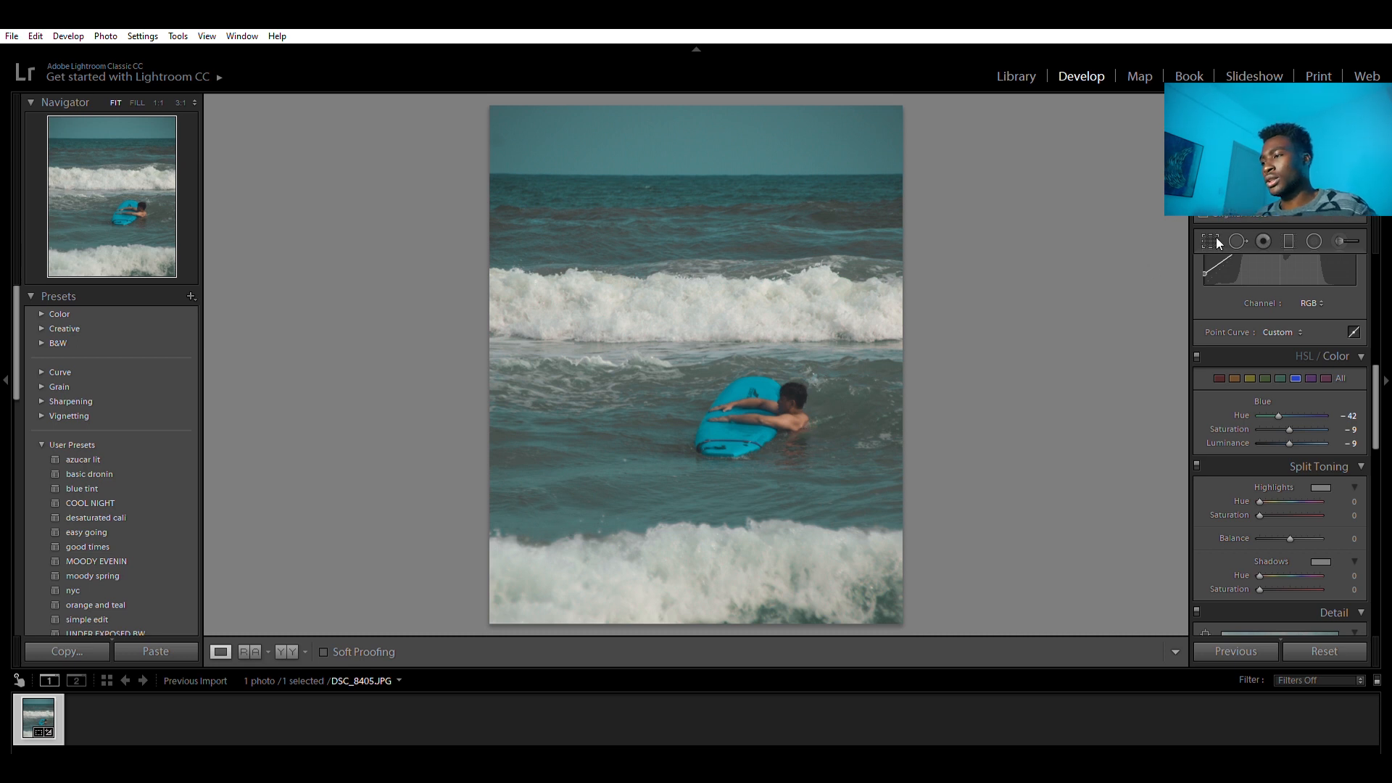
Step: Darken the foreground wave with a graduated filter at Exposure −1.39, fading upward from the photo's bottom edge to the surfer
left_click(1290, 230)
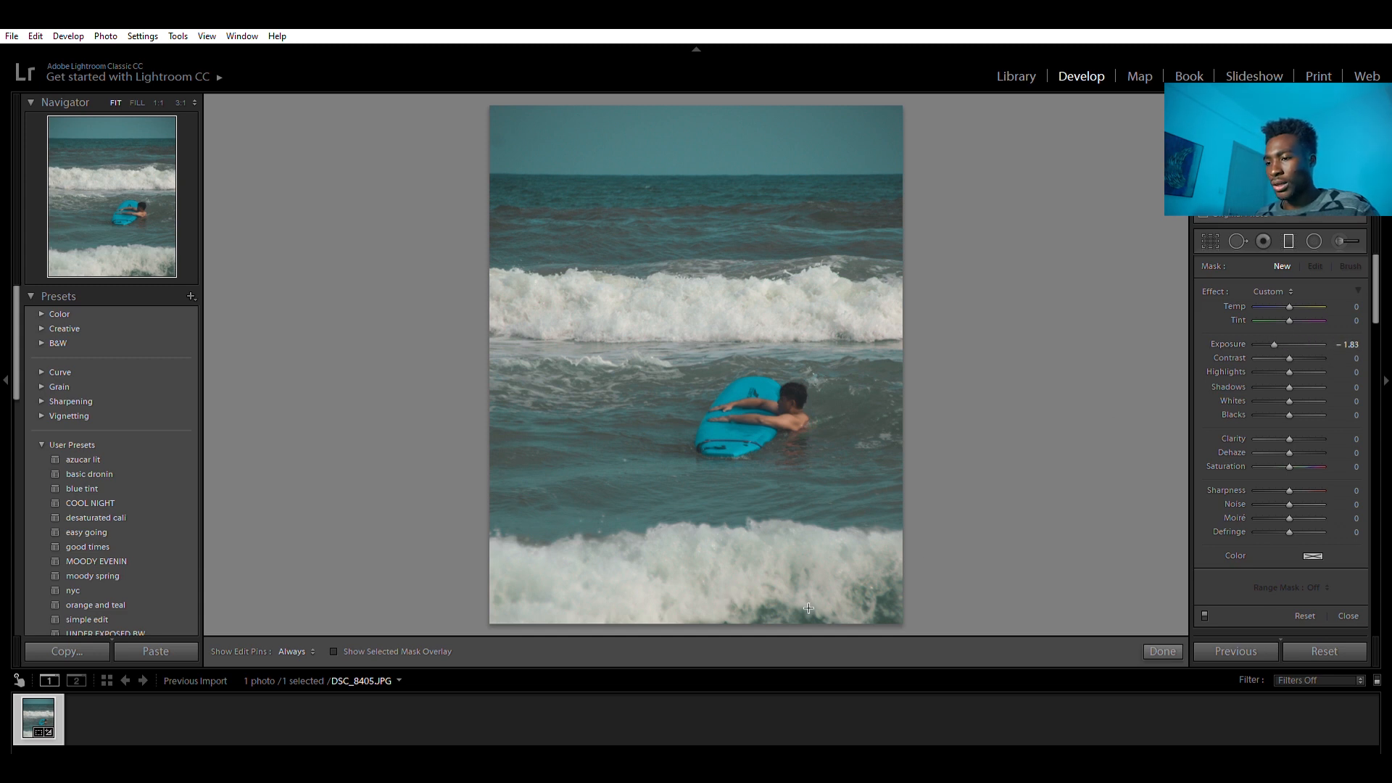
left_click_drag(759, 611, 761, 403)
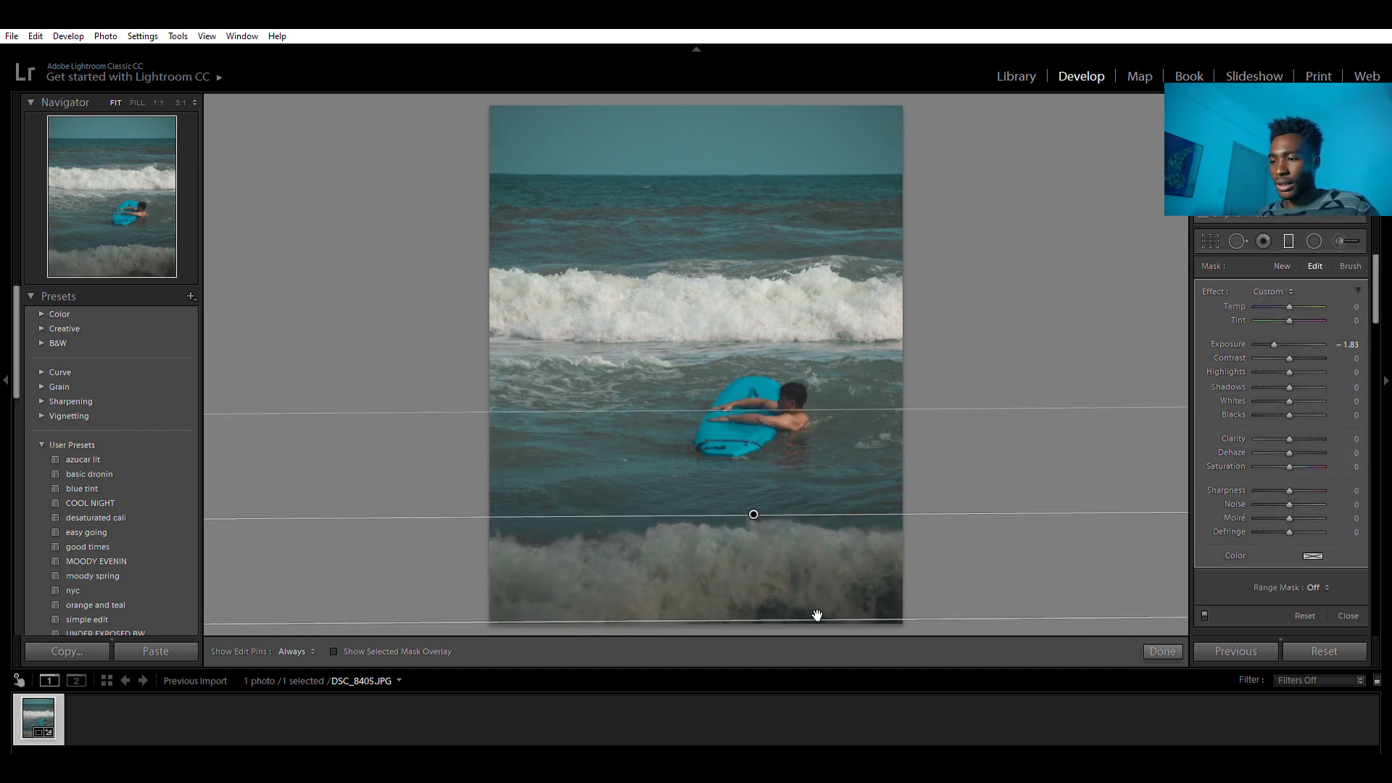
left_click_drag(817, 621, 820, 685)
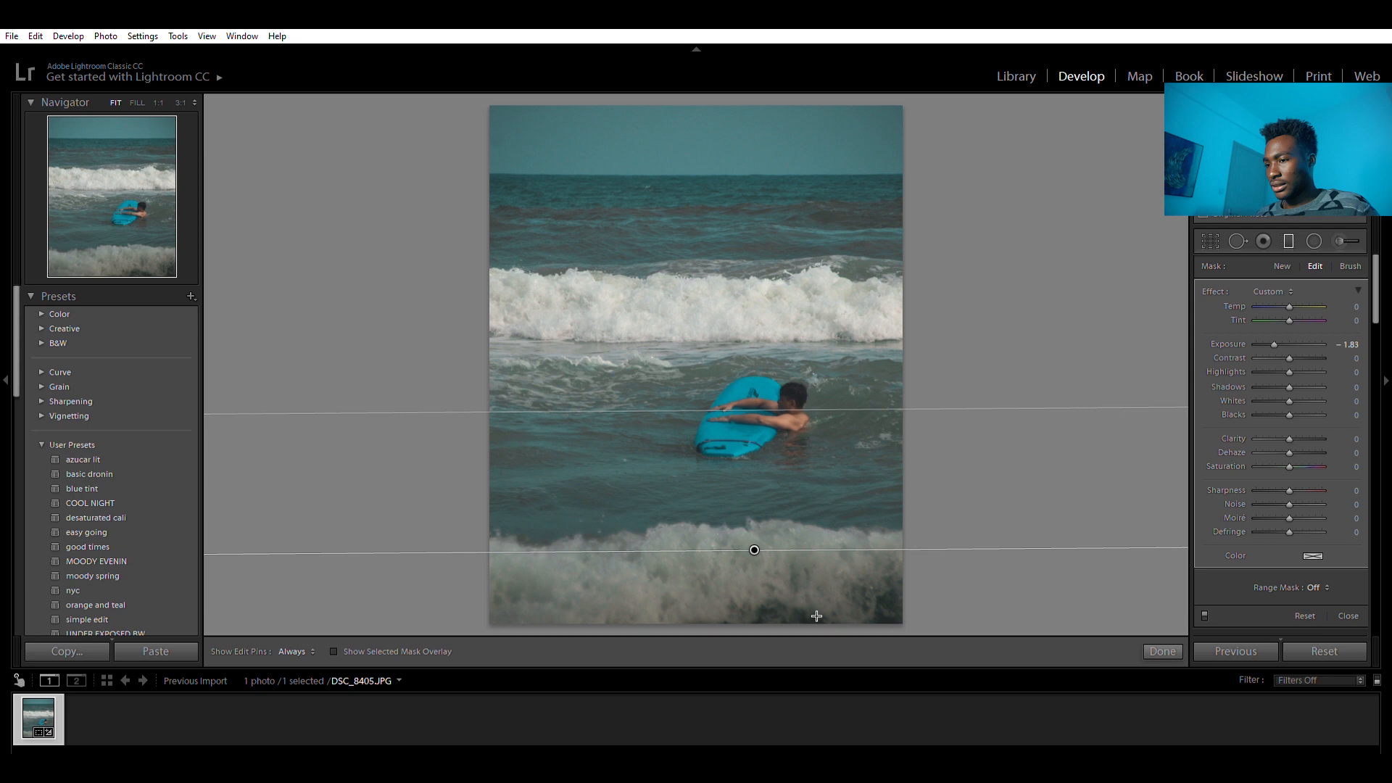
scroll(1283, 339, "up", 5)
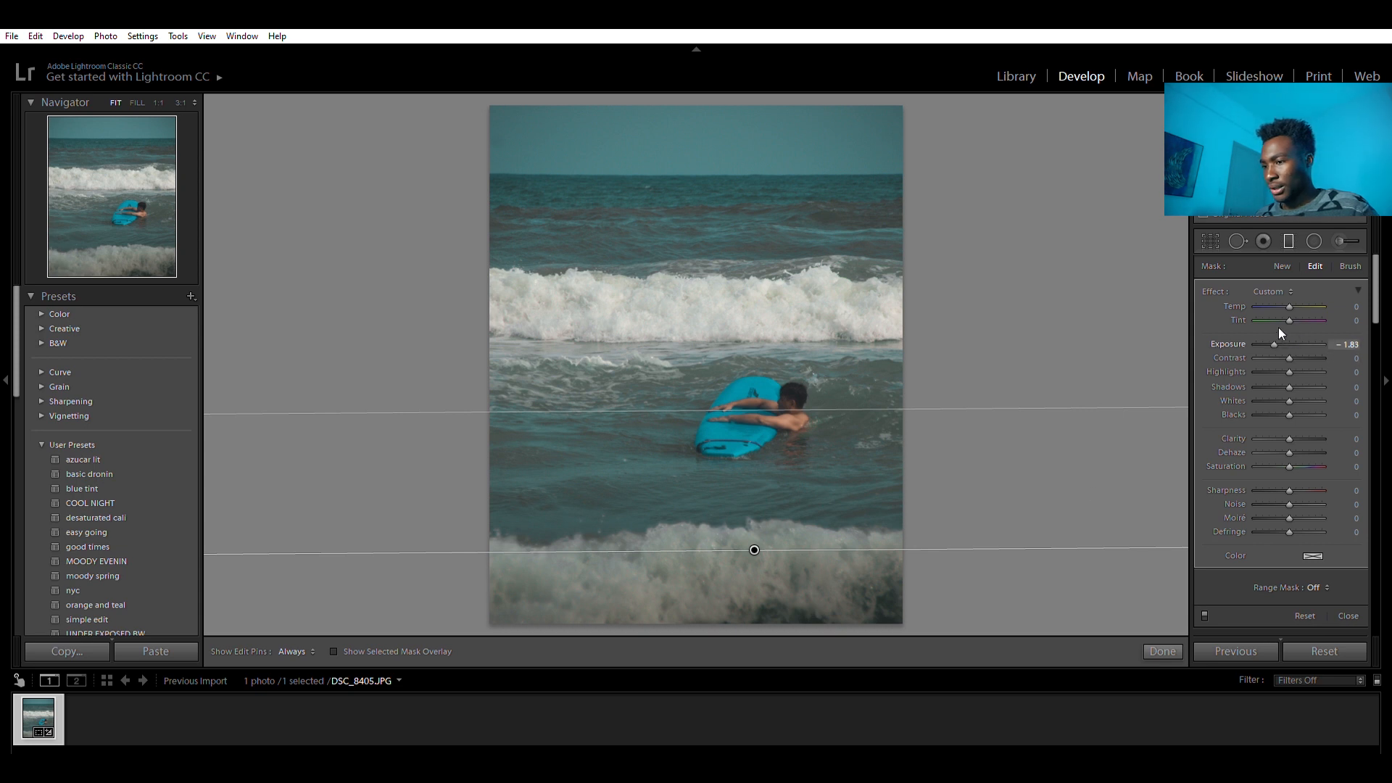
scroll(1282, 330, "up", 2)
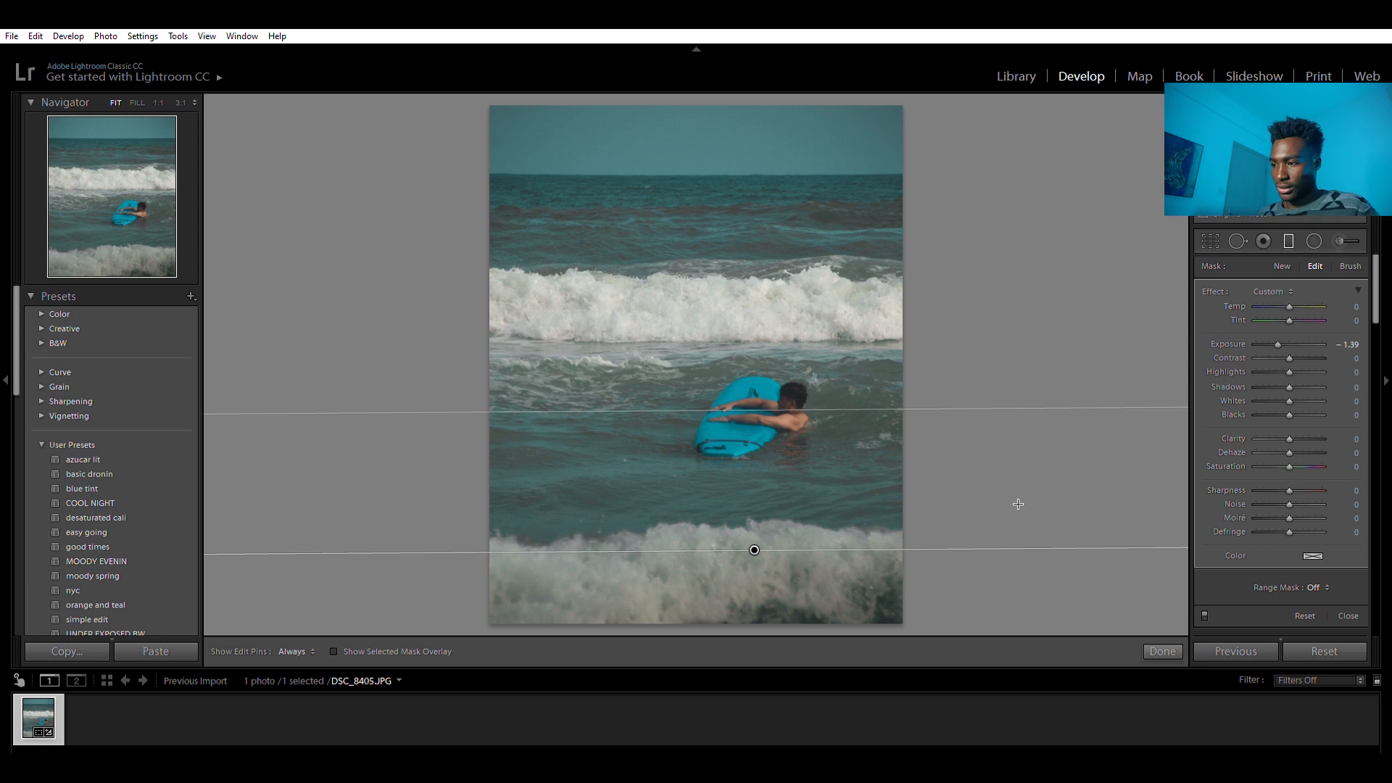
left_click(1160, 651)
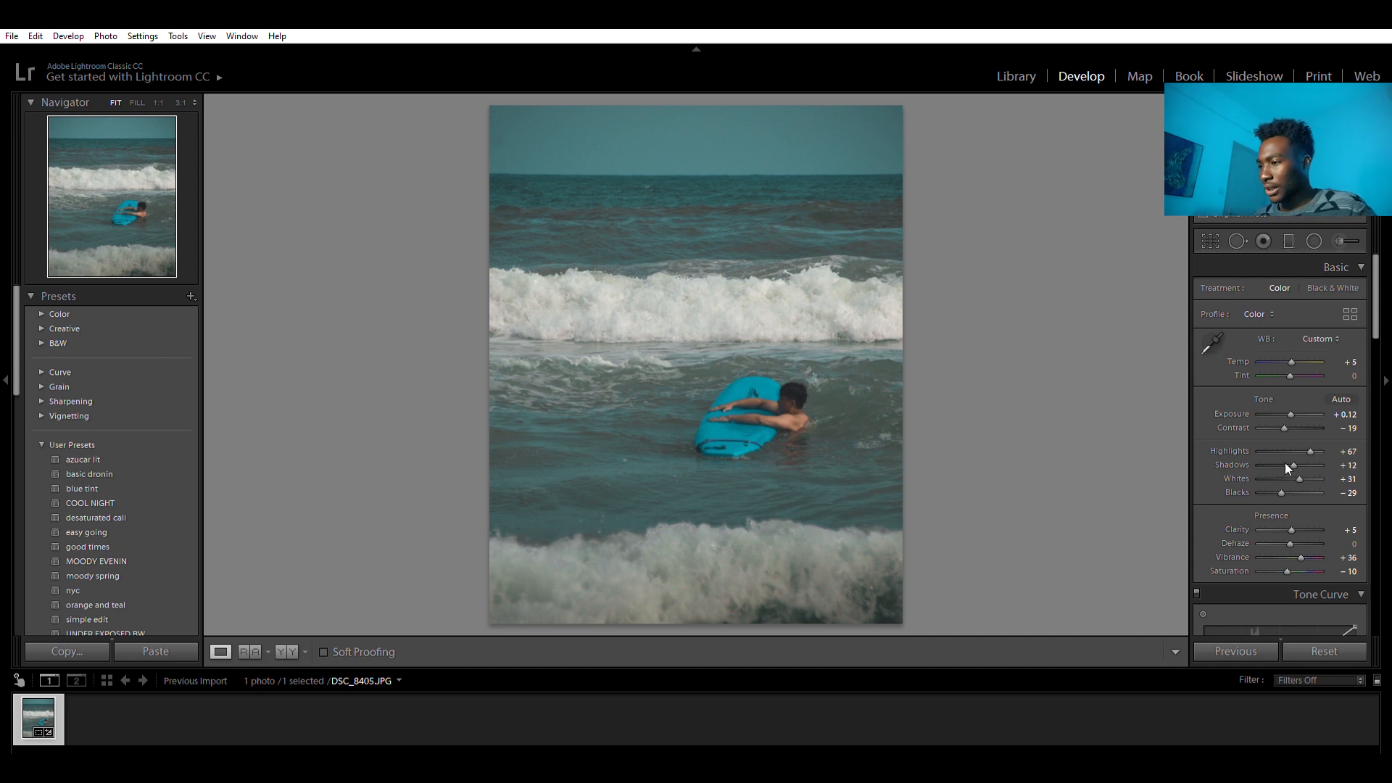
Step: Set the Blue color's Saturation to −20 and Luminance to +38, and compare the photo before and after
scroll(1285, 462, "down", 10)
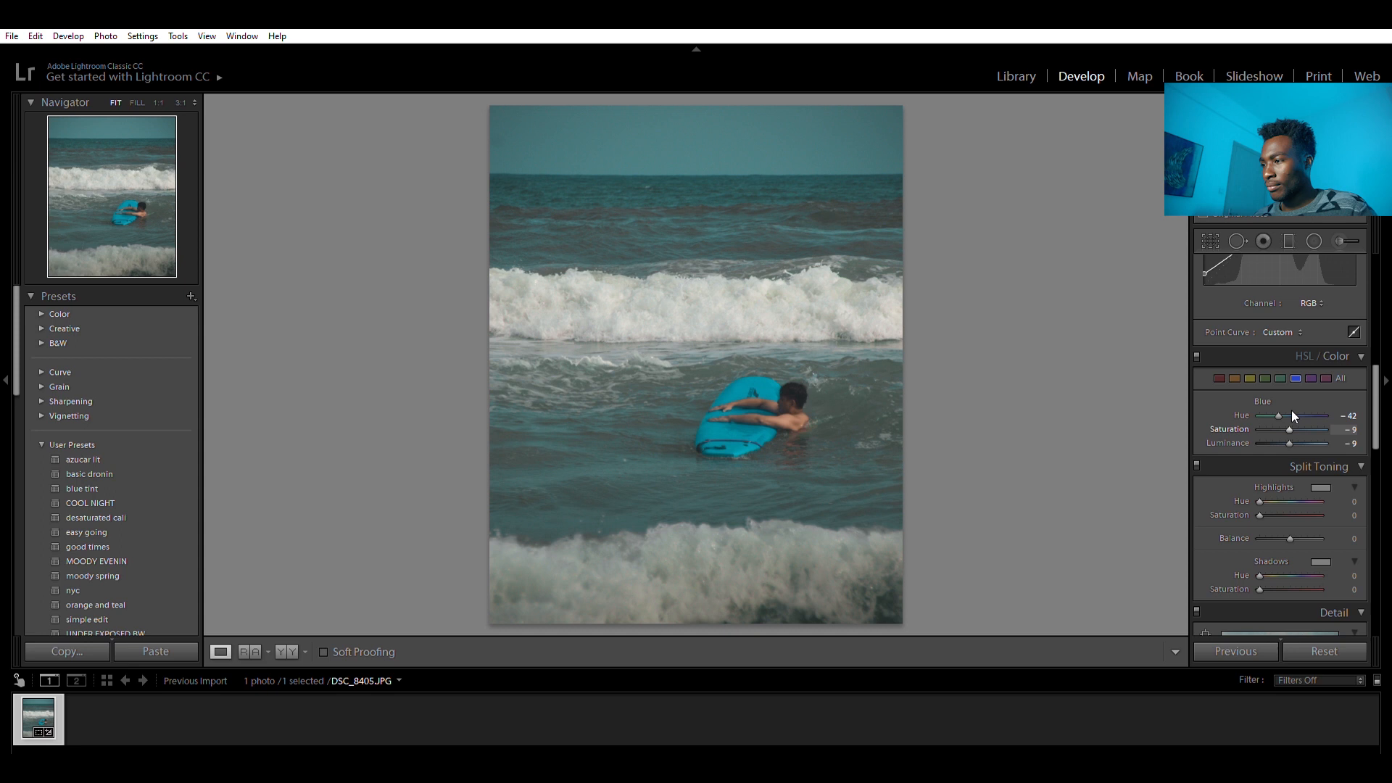
mouse_move(1289, 416)
left_mouse_down()
mouse_move(1259, 427)
mouse_move(1276, 435)
left_mouse_up()
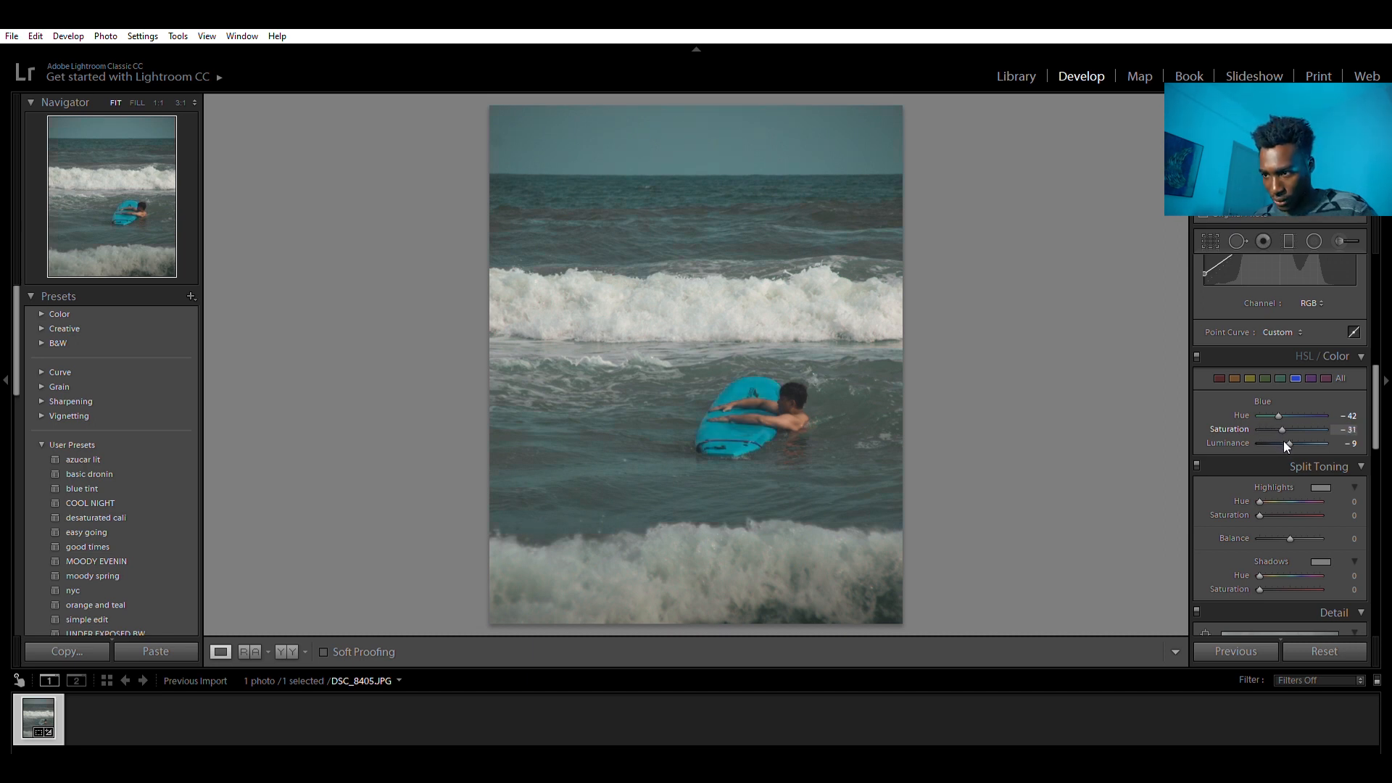
left_click_drag(1286, 441, 1288, 442)
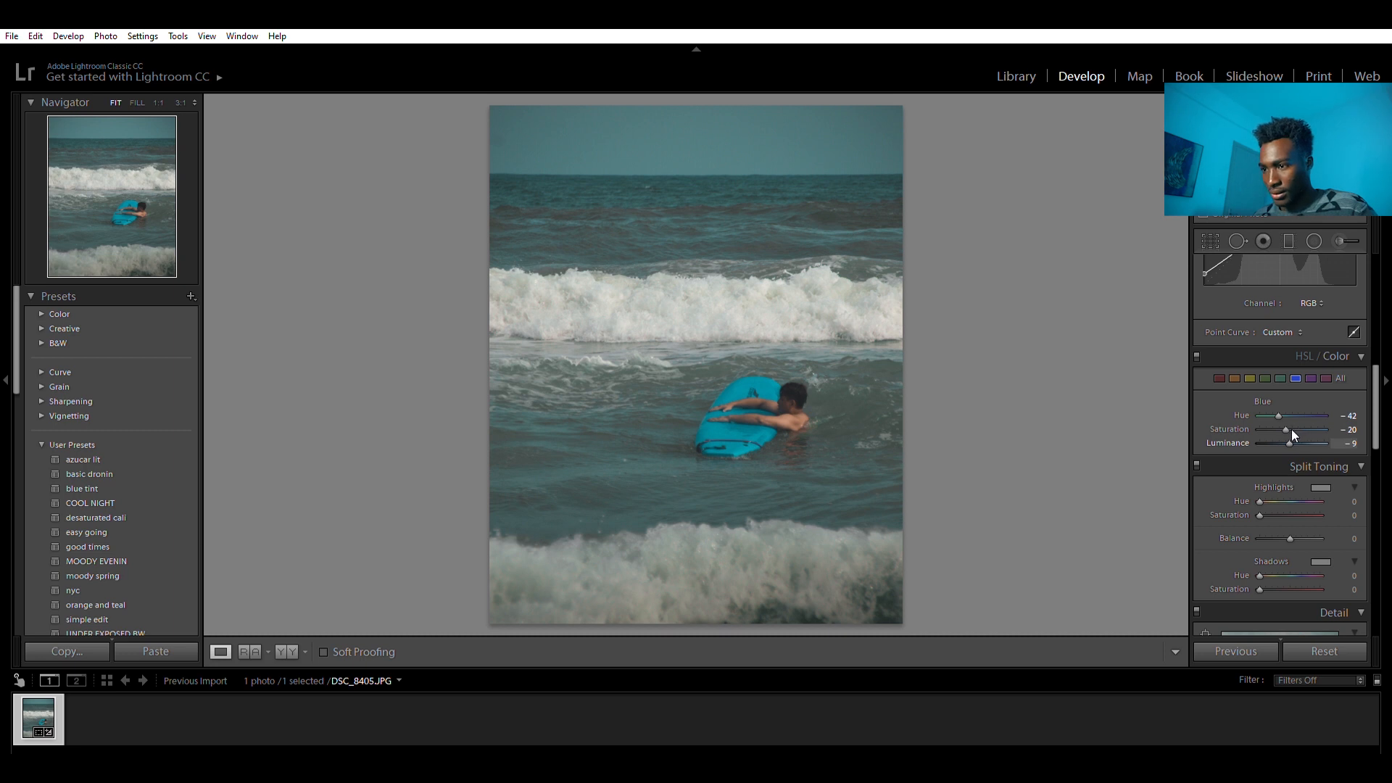
left_click_drag(1297, 434, 1305, 437)
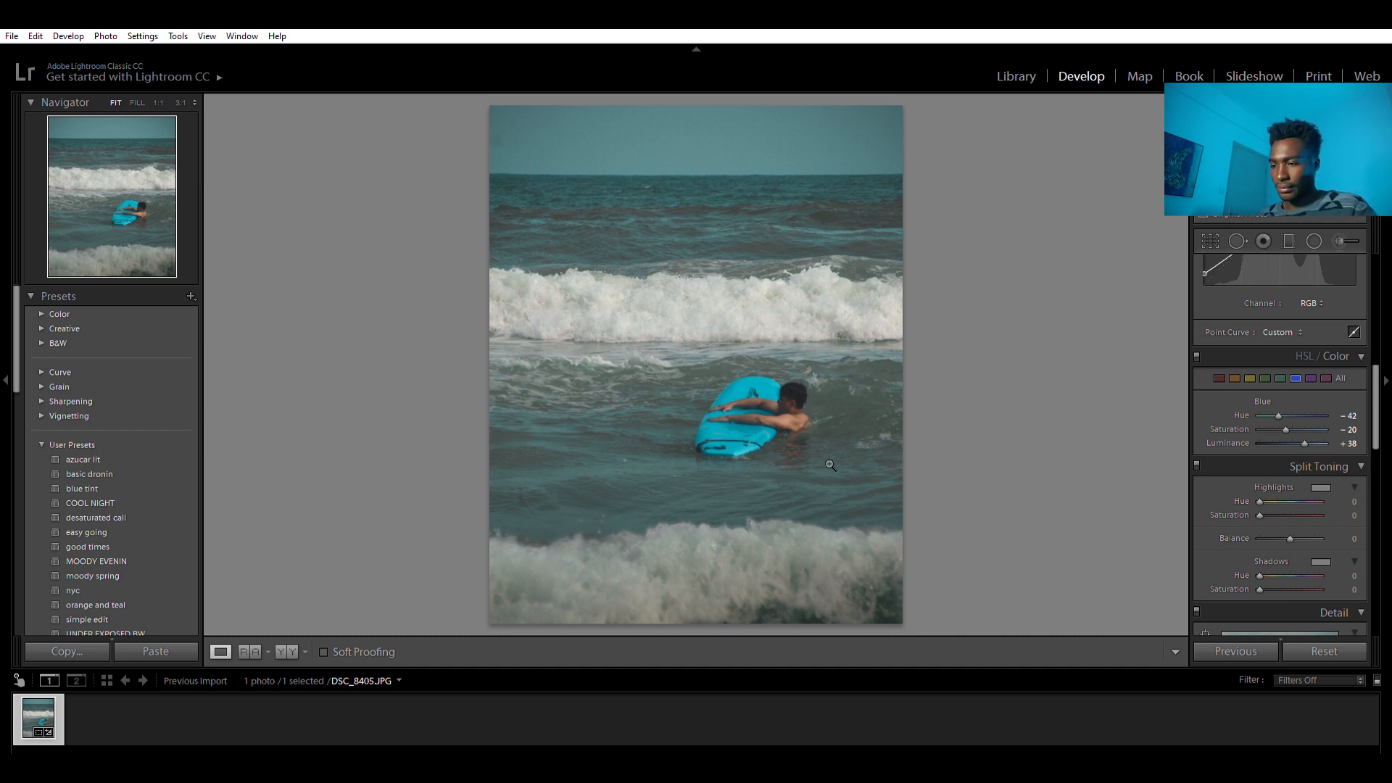
key("y")
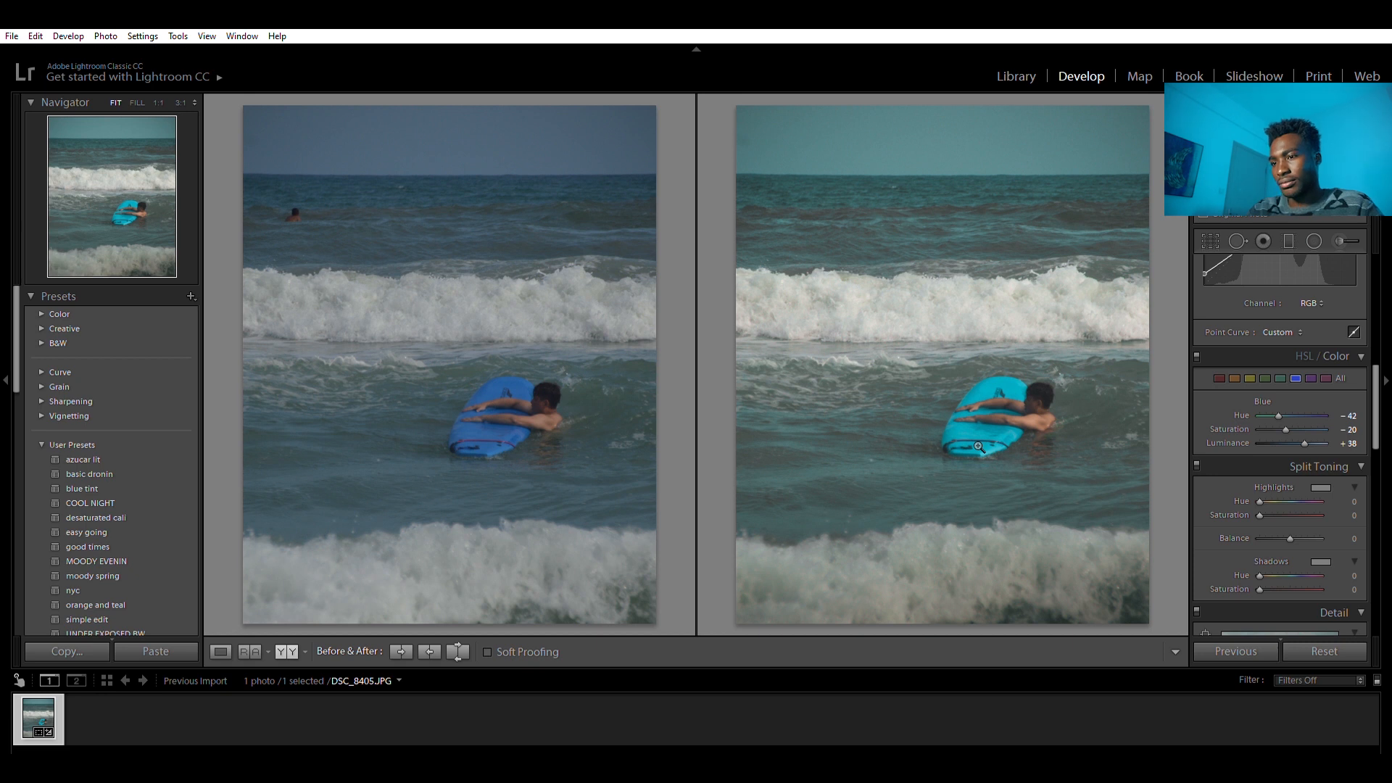
key("y")
Step: Set the Sharpening Amount to 43
scroll(1254, 337, "down", 3)
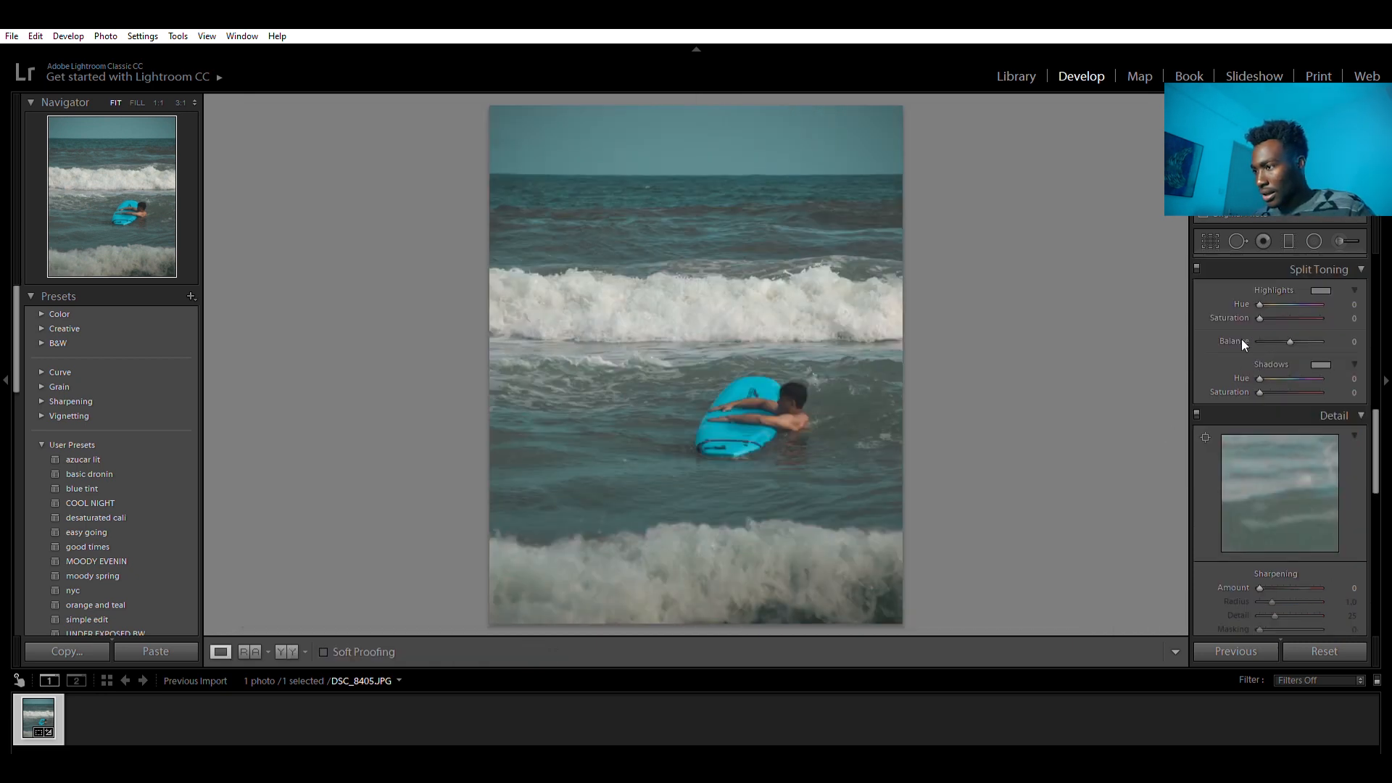
scroll(1276, 359, "down", 2)
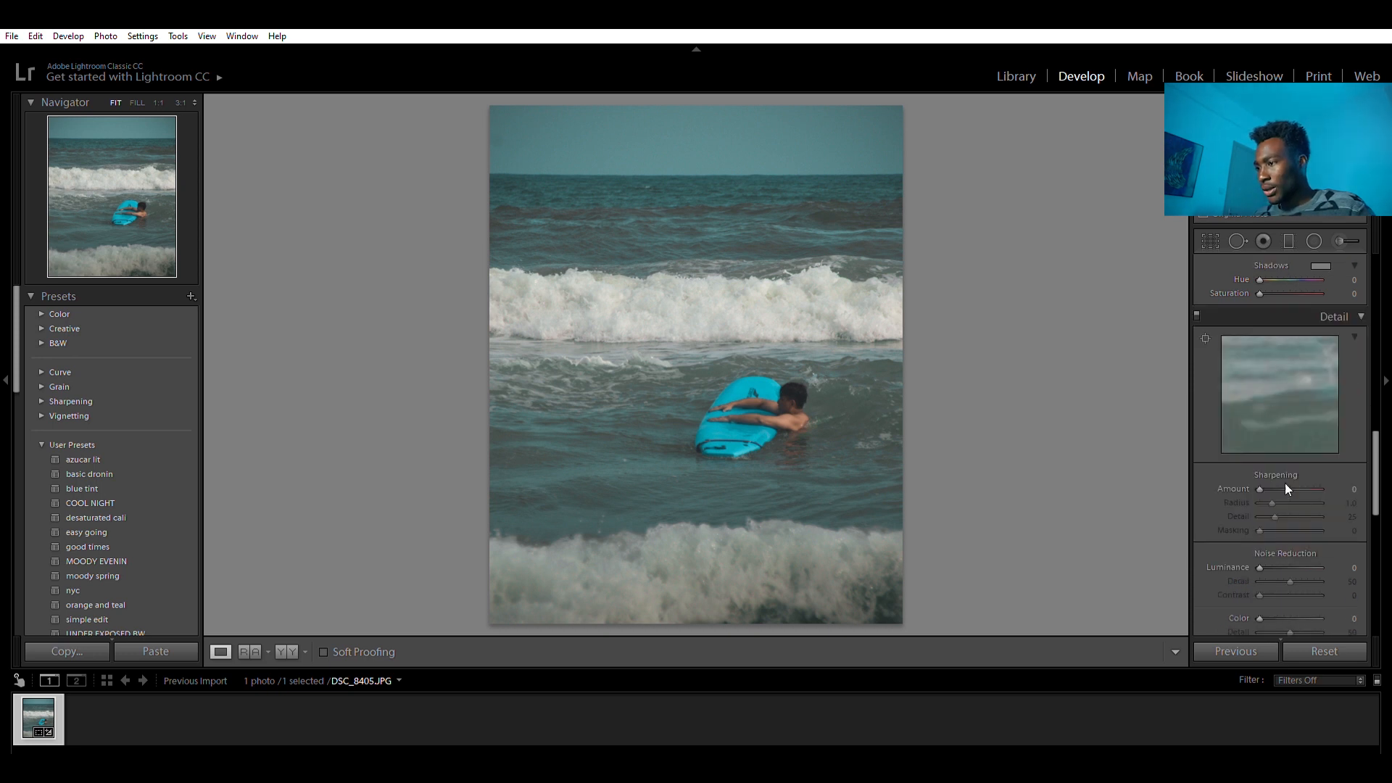
left_click_drag(1261, 478, 1279, 480)
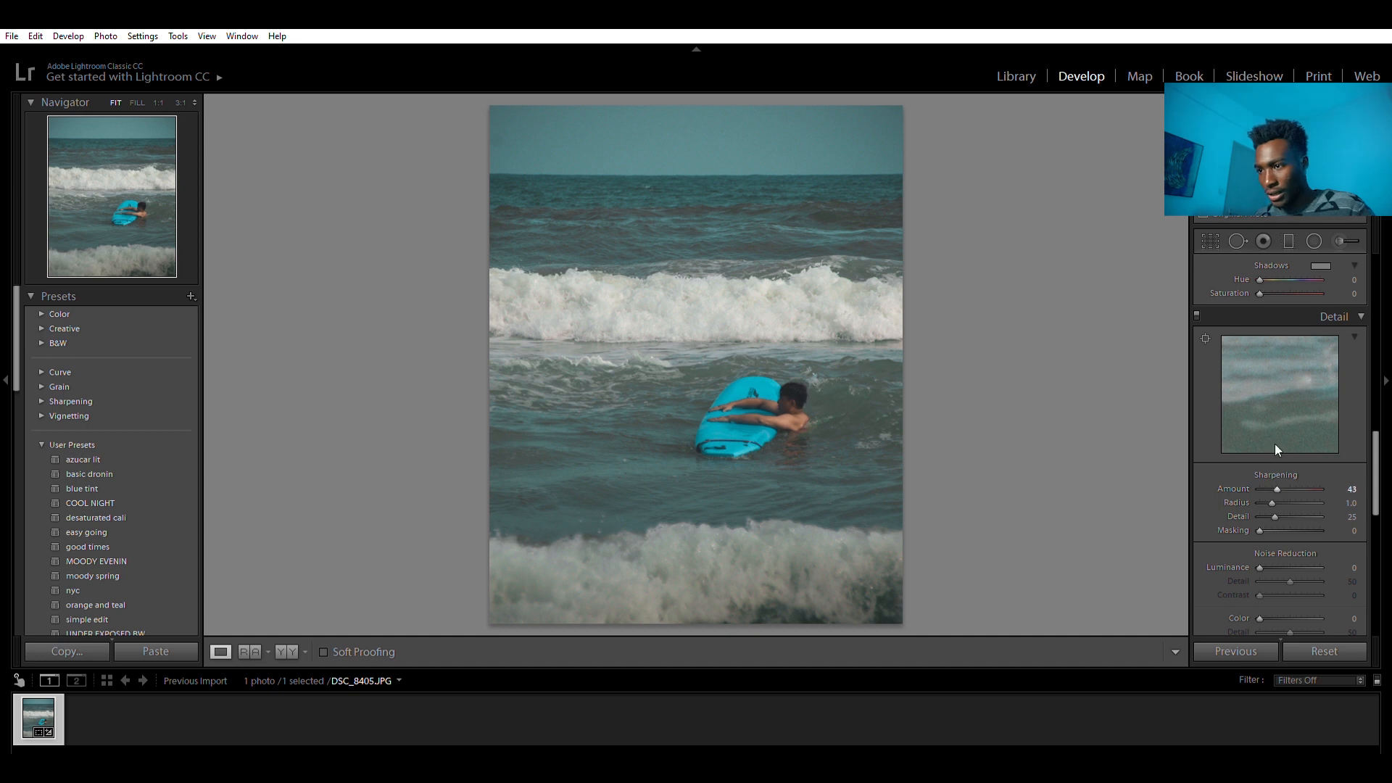
Step: Enable chromatic aberration removal and lens profile corrections
scroll(1261, 410, "down", 4)
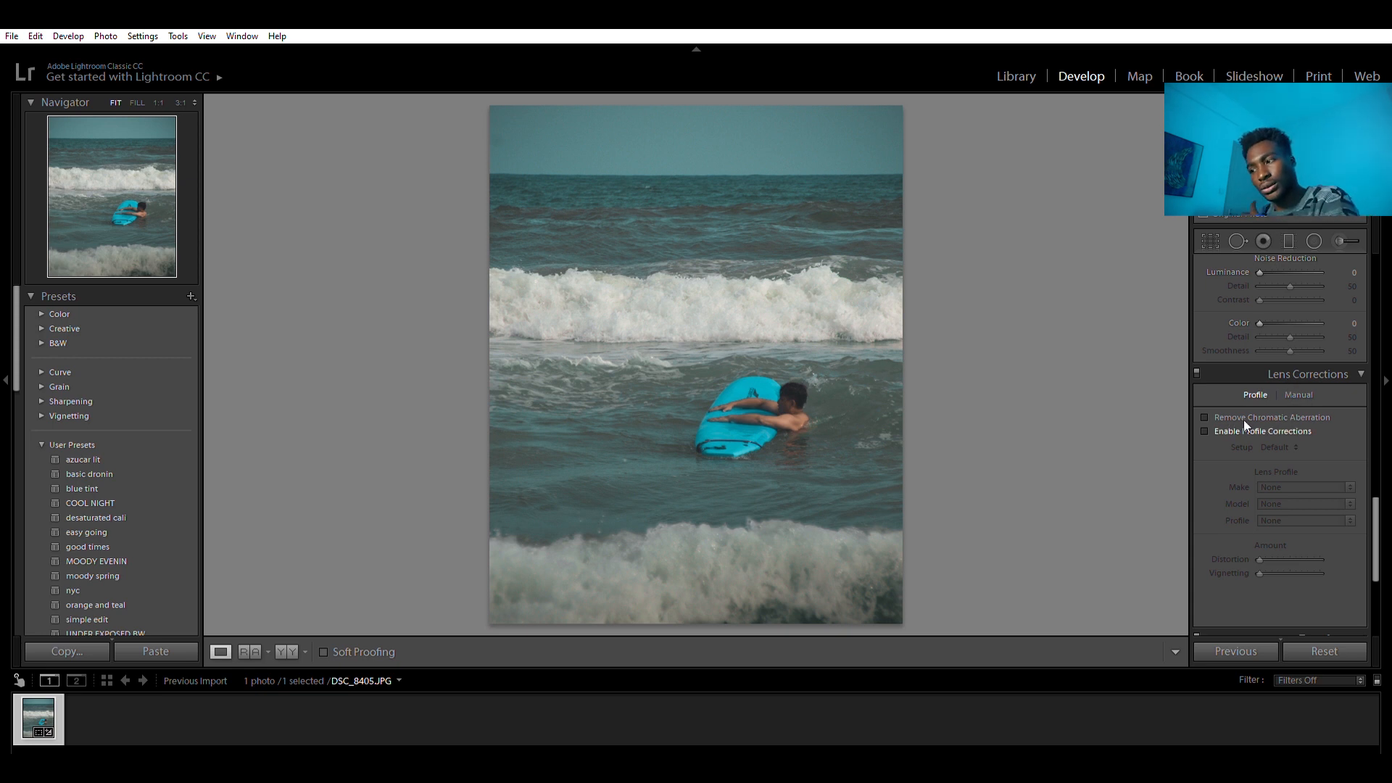
left_click(1205, 417)
left_click(1205, 430)
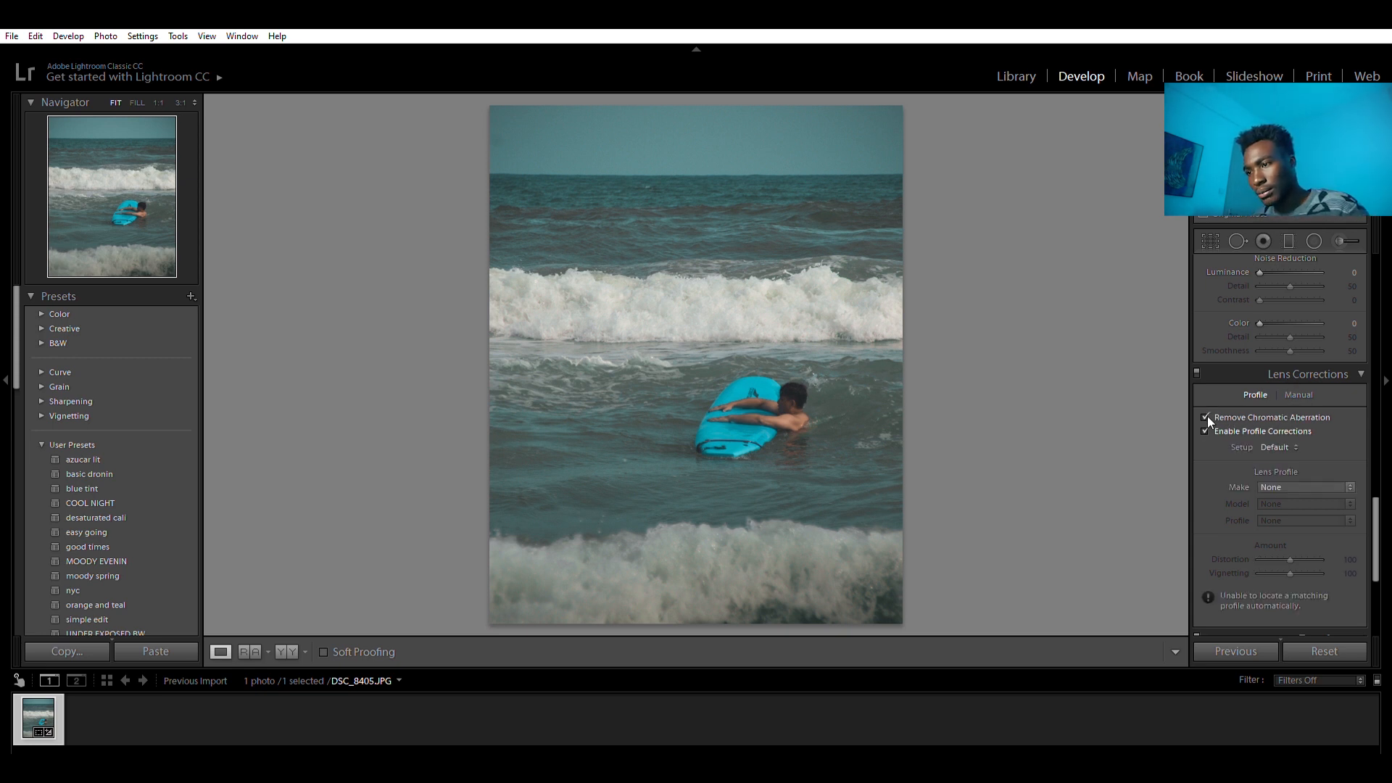
Step: Darken the surroundings of the surfer with a wide elliptical radial filter centred on the surfer and surfboard, at Exposure −0.44
scroll(1269, 454, "down", 5)
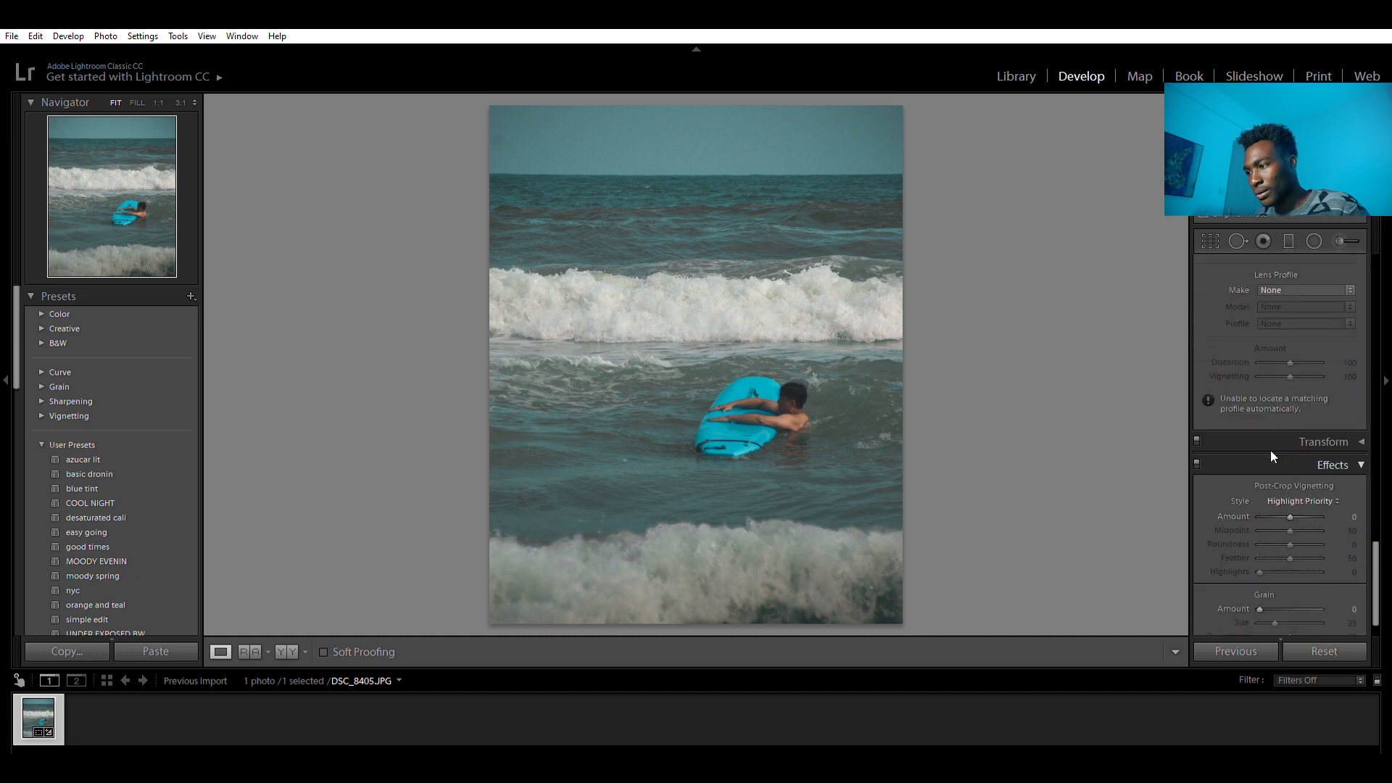
scroll(1271, 450, "up", 4)
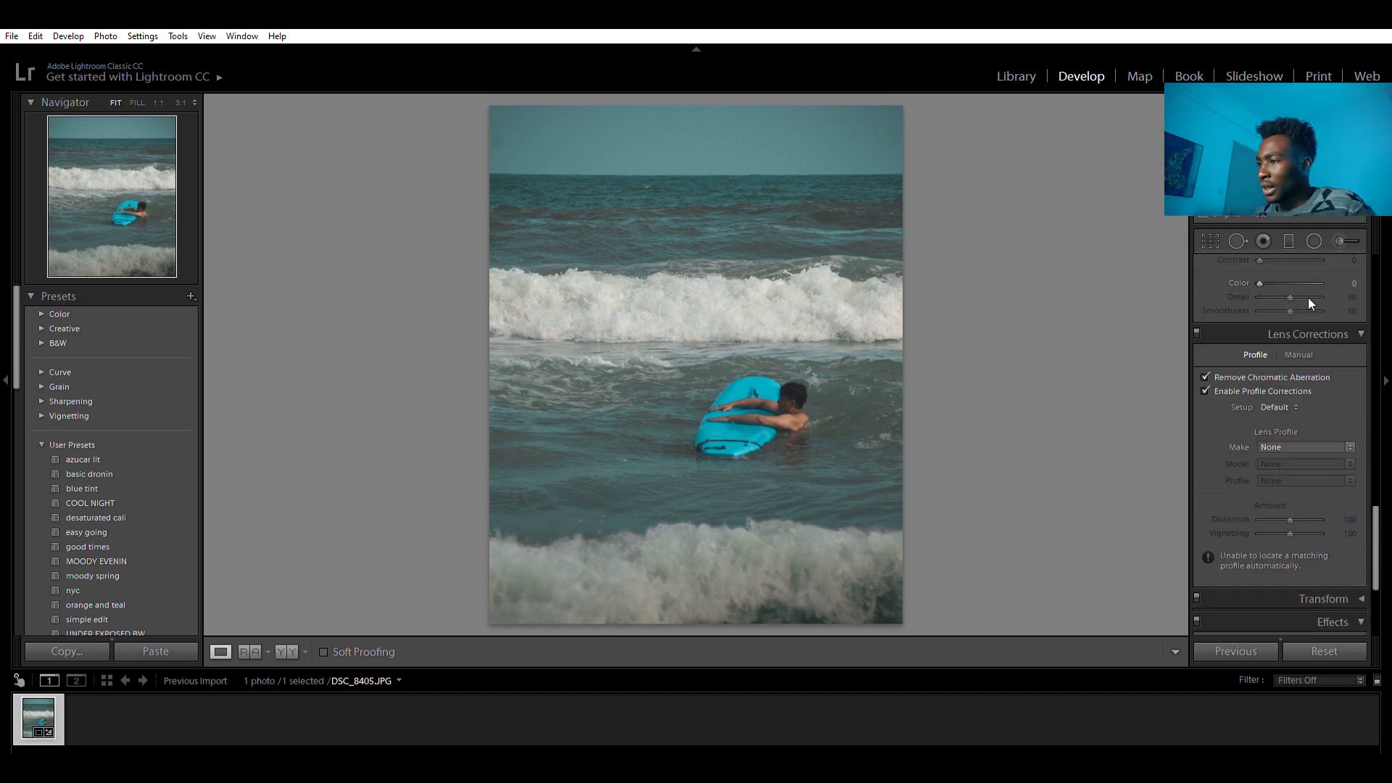
left_click(1313, 232)
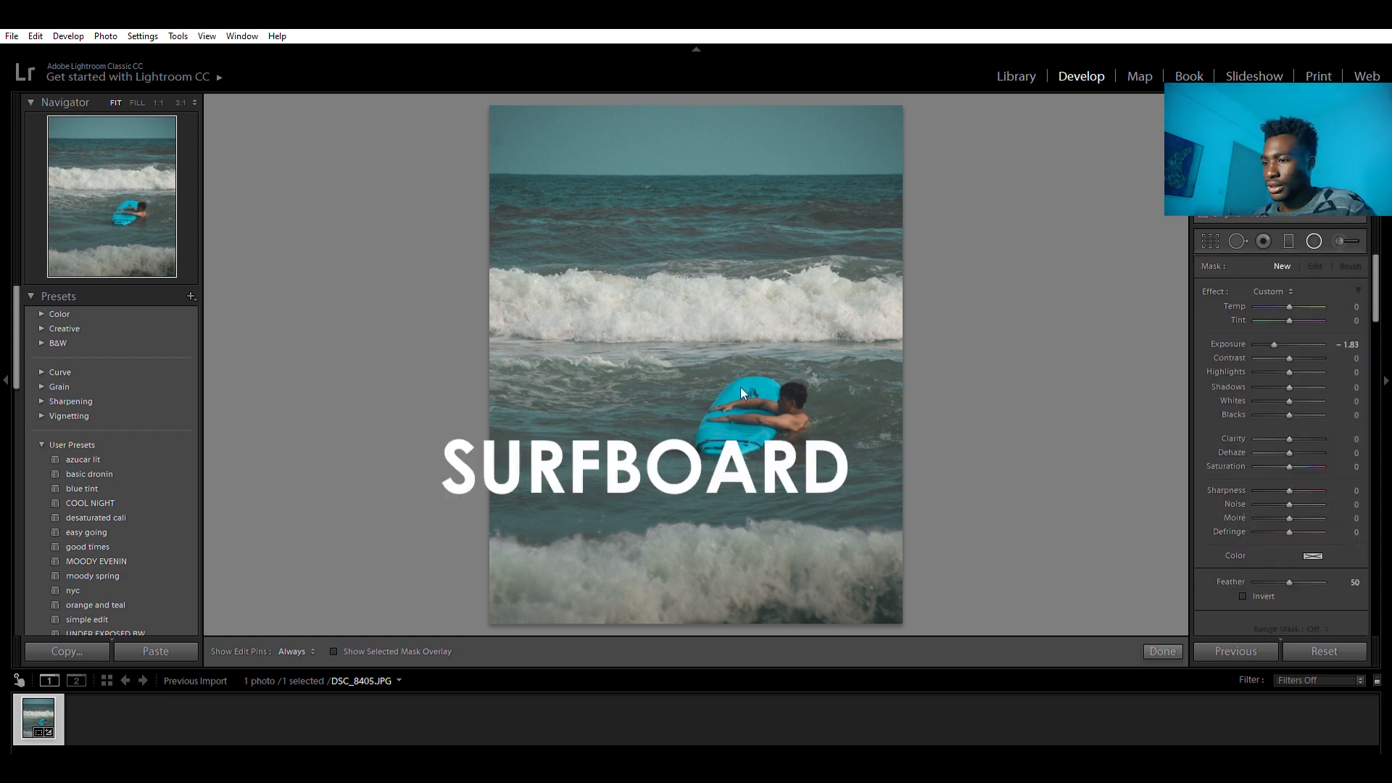
left_click_drag(716, 383, 931, 465)
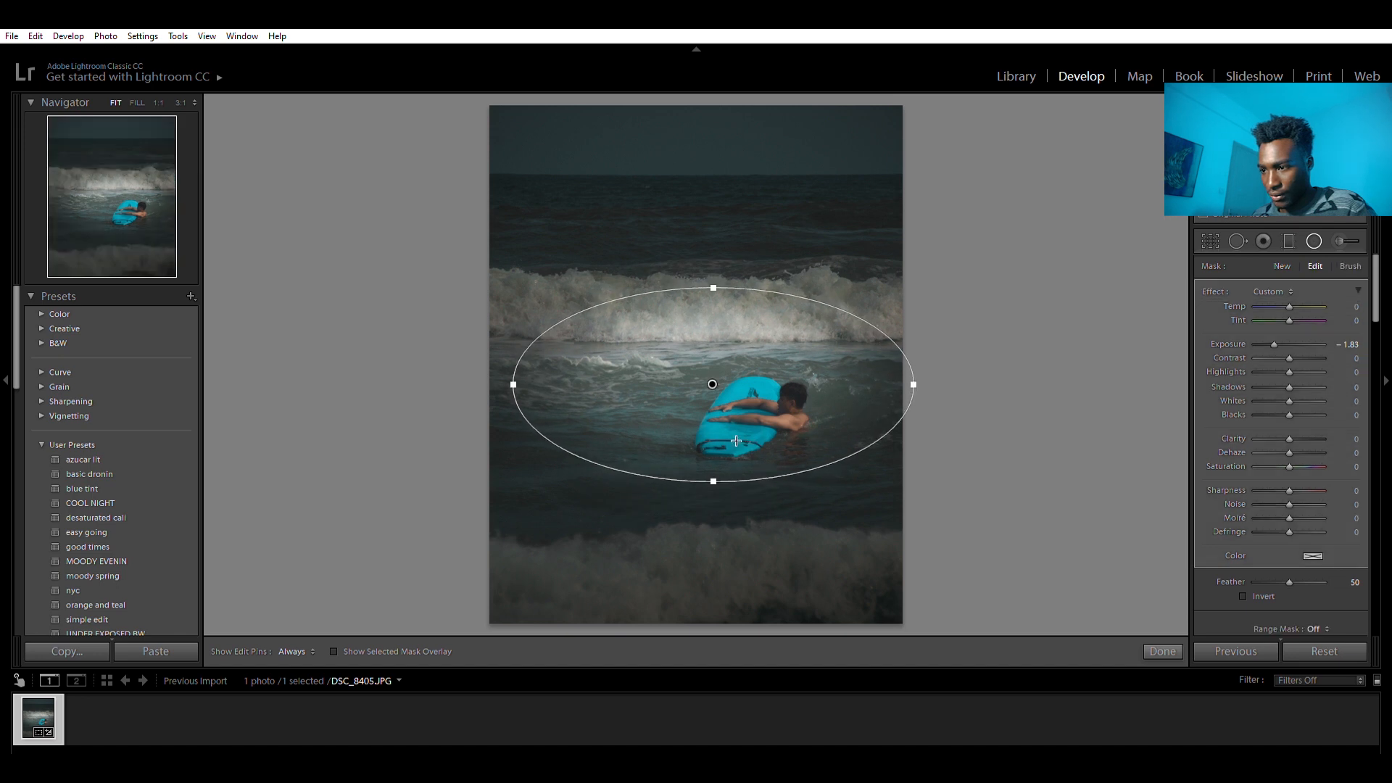
left_click_drag(719, 481, 714, 502)
left_click_drag(727, 385, 756, 406)
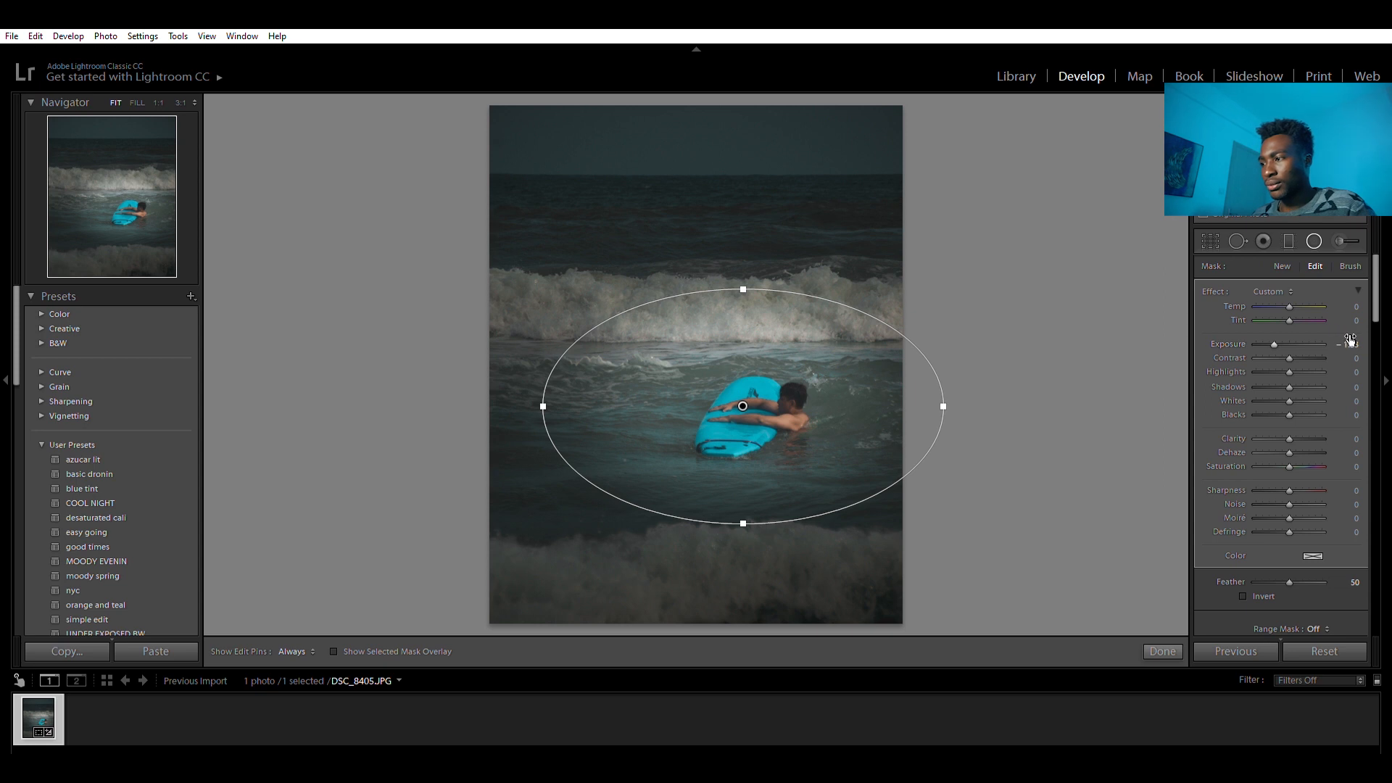
left_click_drag(1276, 328, 1289, 334)
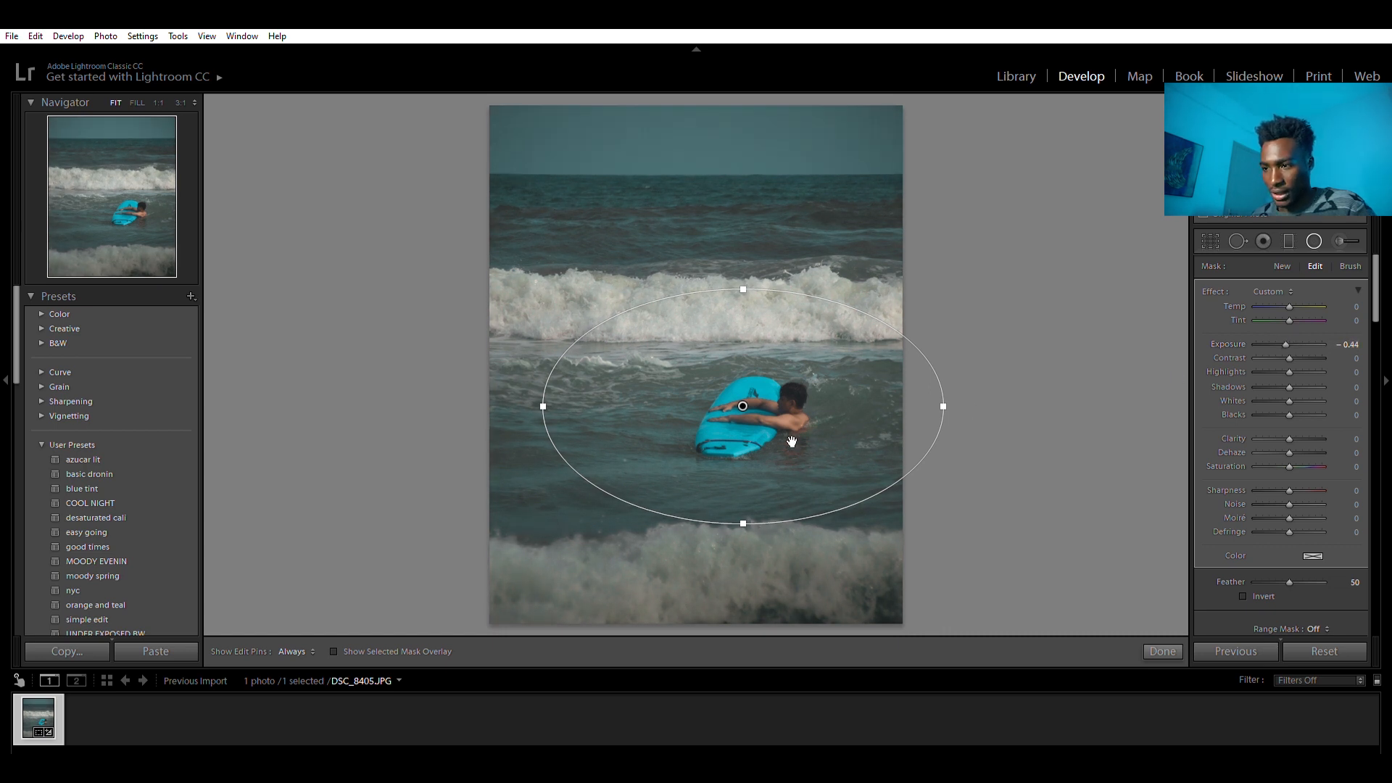
left_click_drag(751, 404, 768, 410)
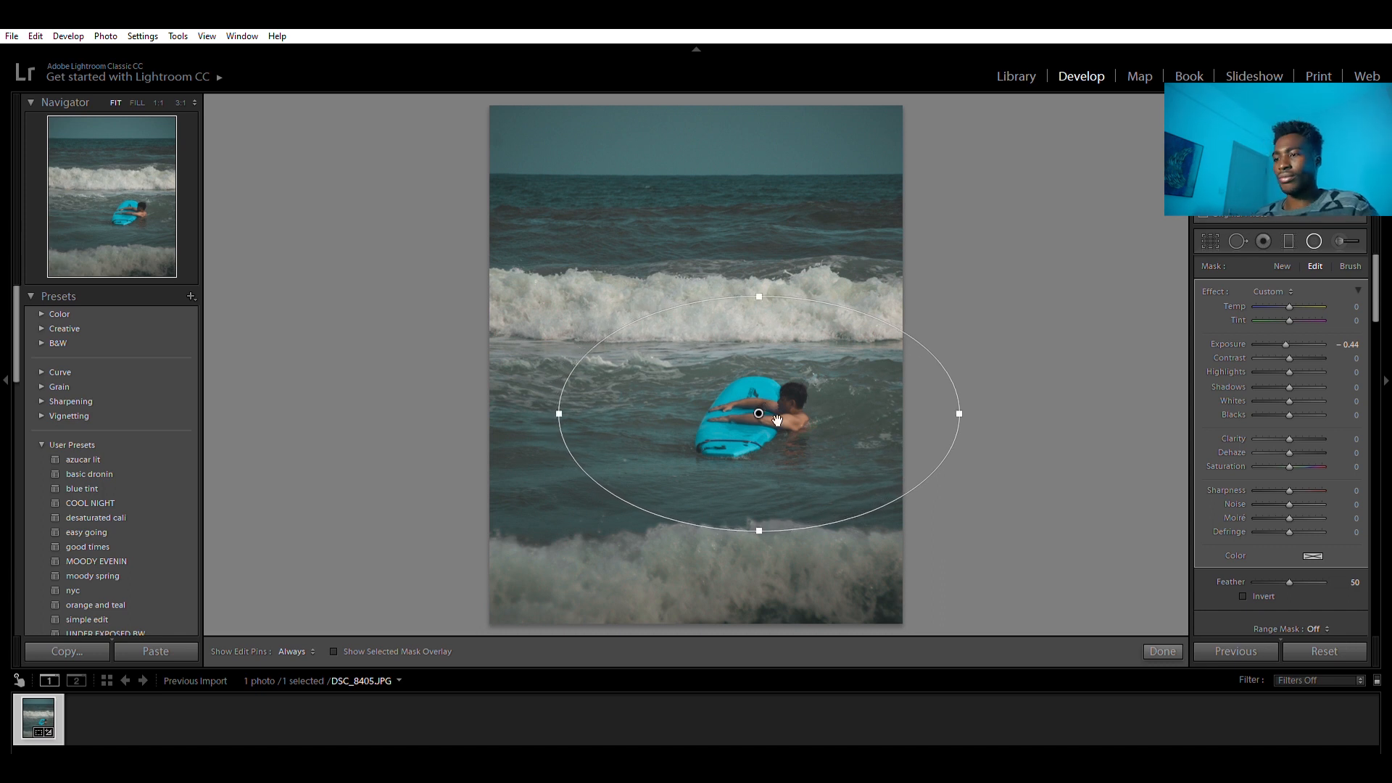
left_click(1163, 647)
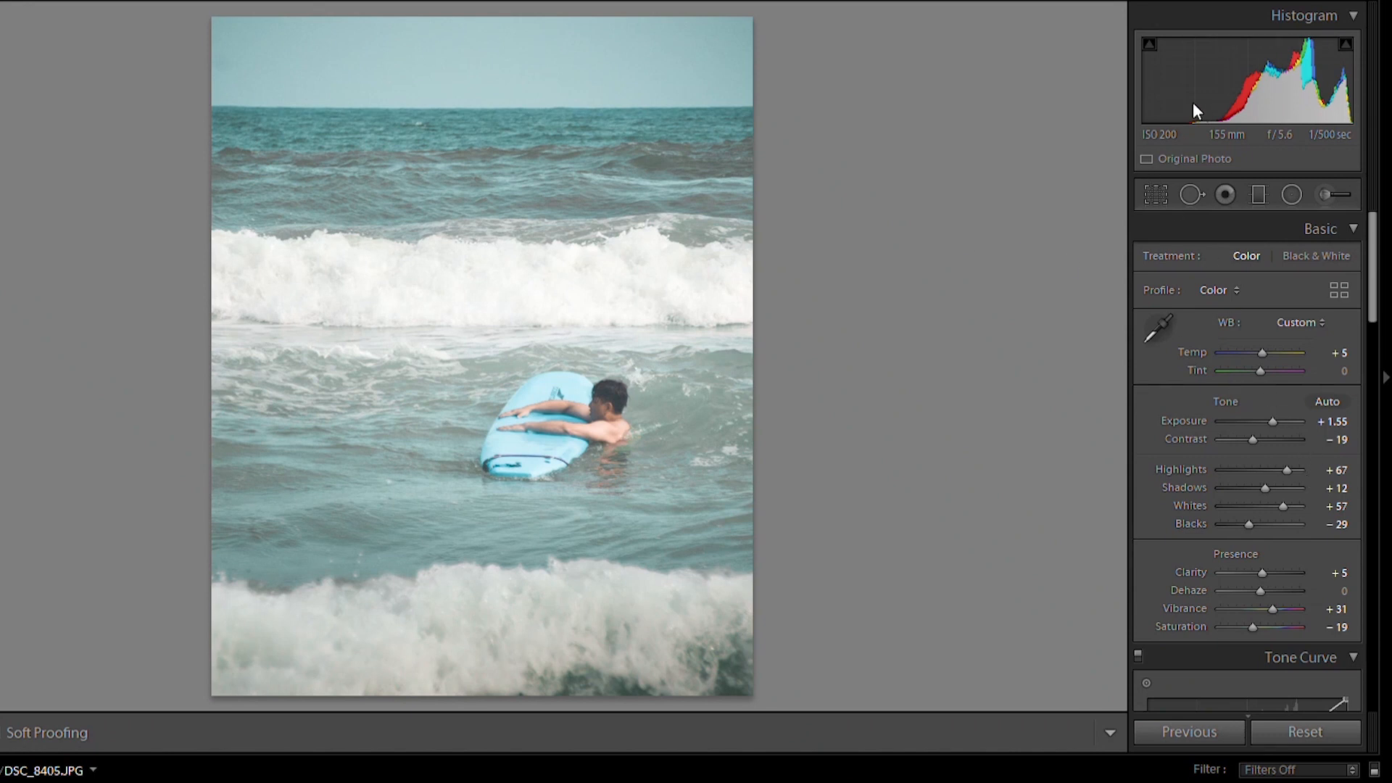
Step: Set the photo's Exposure to +1.67, Contrast −10, Highlights −100, Shadows −31, Whites +31, Blacks −40 and Clarity +29
mouse_move(1274, 404)
left_mouse_down()
mouse_move(1254, 403)
mouse_move(1272, 408)
left_mouse_up()
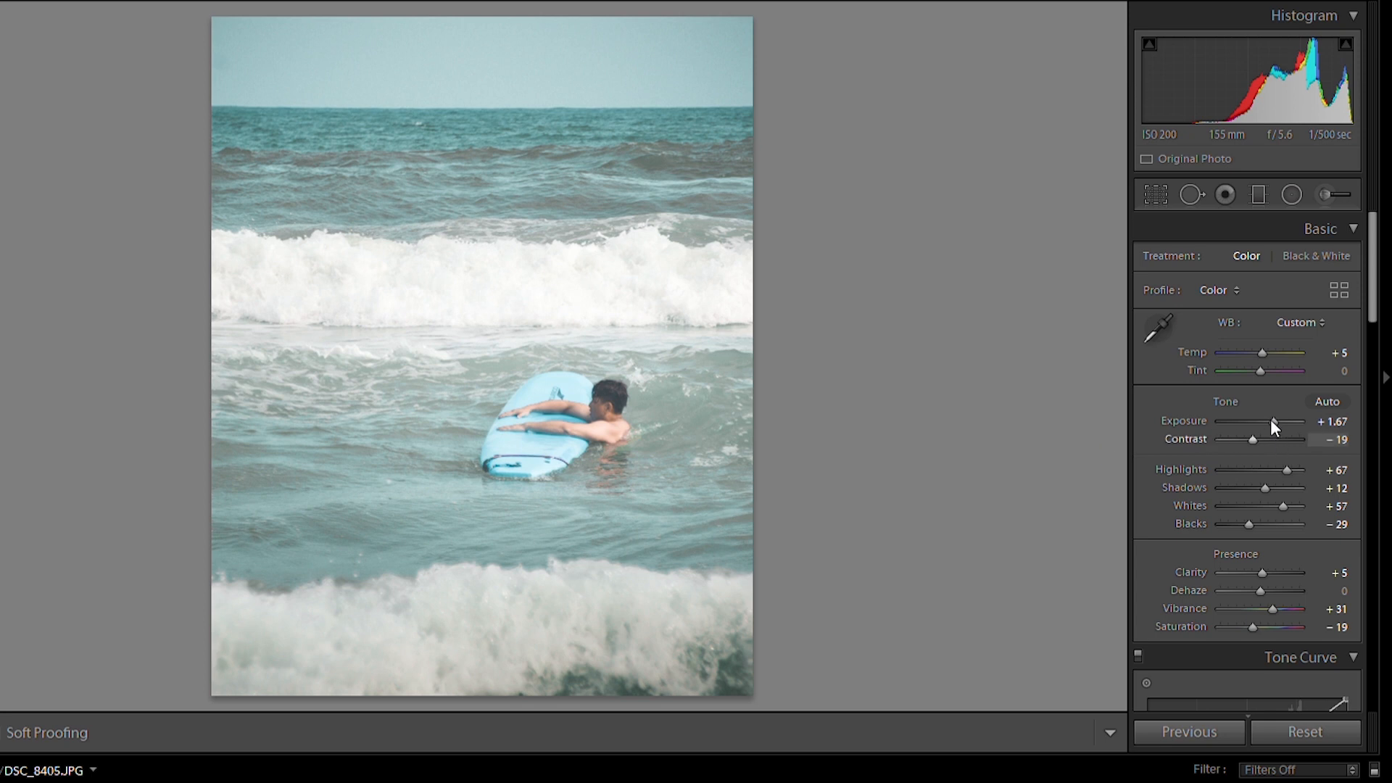
mouse_move(1260, 429)
left_mouse_down()
mouse_move(1286, 435)
mouse_move(1259, 431)
left_mouse_up()
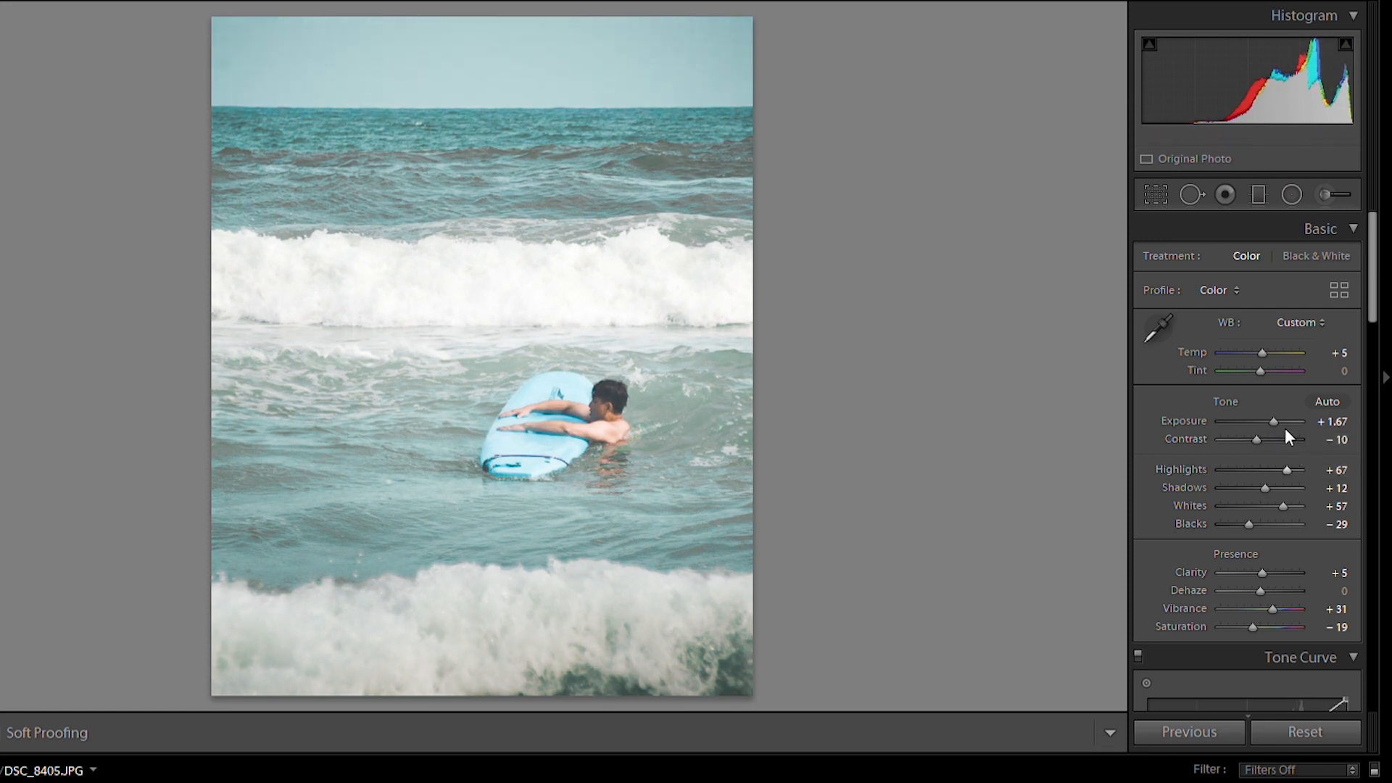
left_click_drag(1286, 447, 1219, 448)
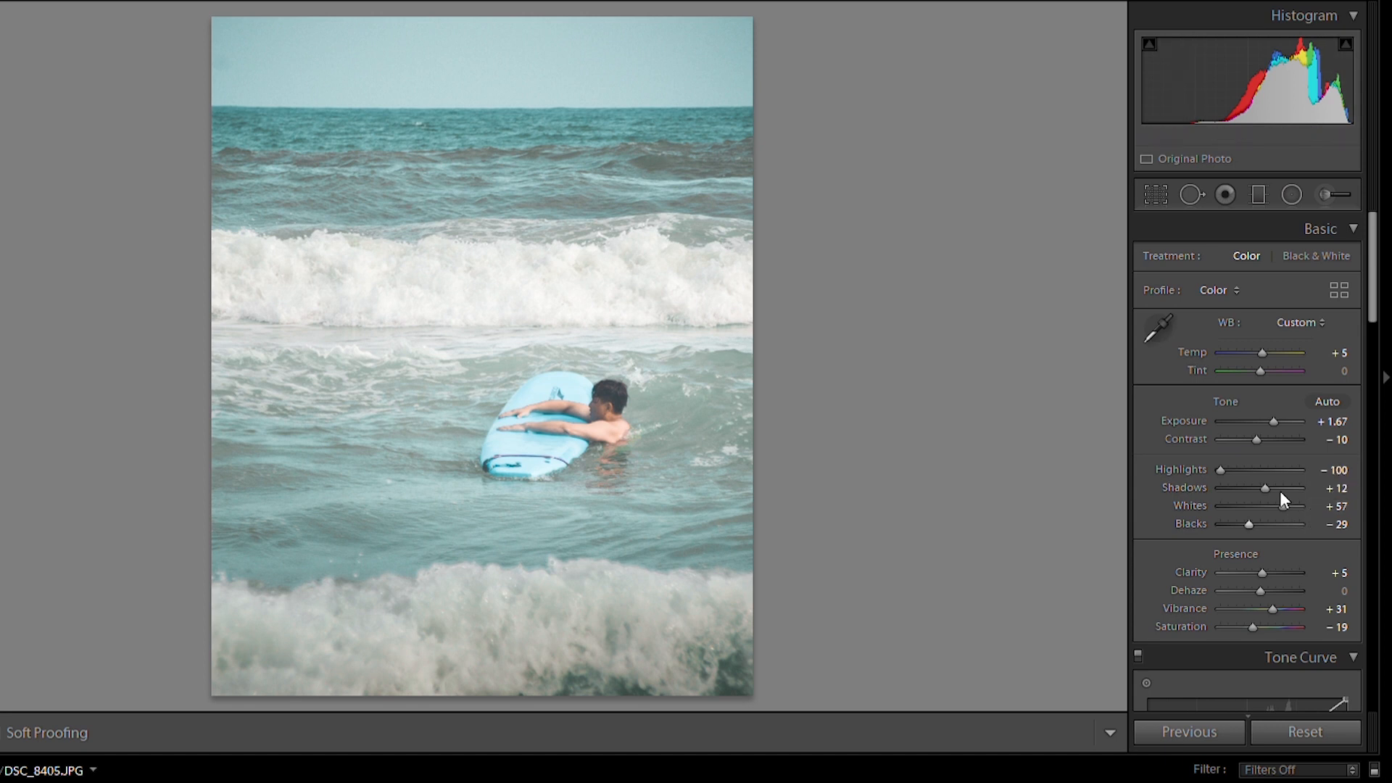
left_click_drag(1280, 497, 1270, 493)
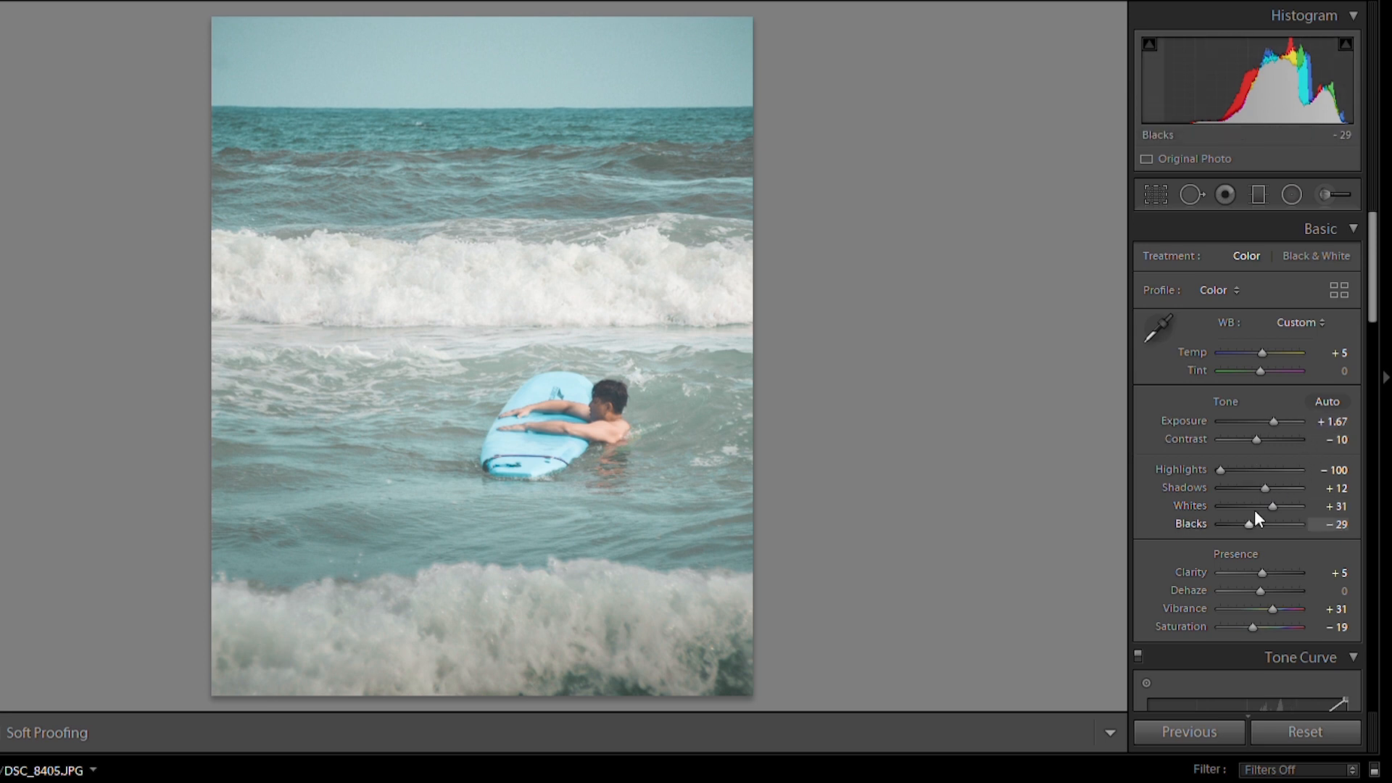
left_click_drag(1251, 507, 1246, 473)
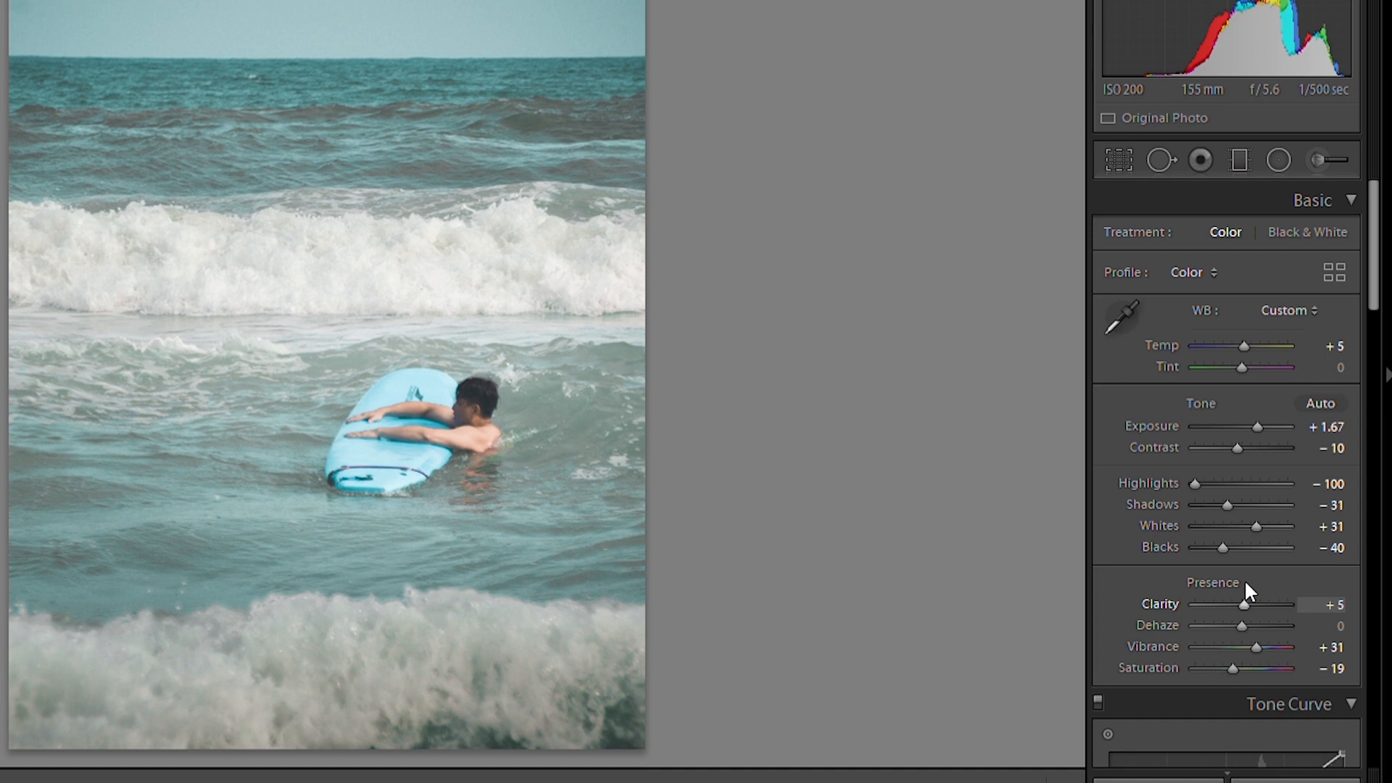
left_click_drag(1246, 583, 1257, 586)
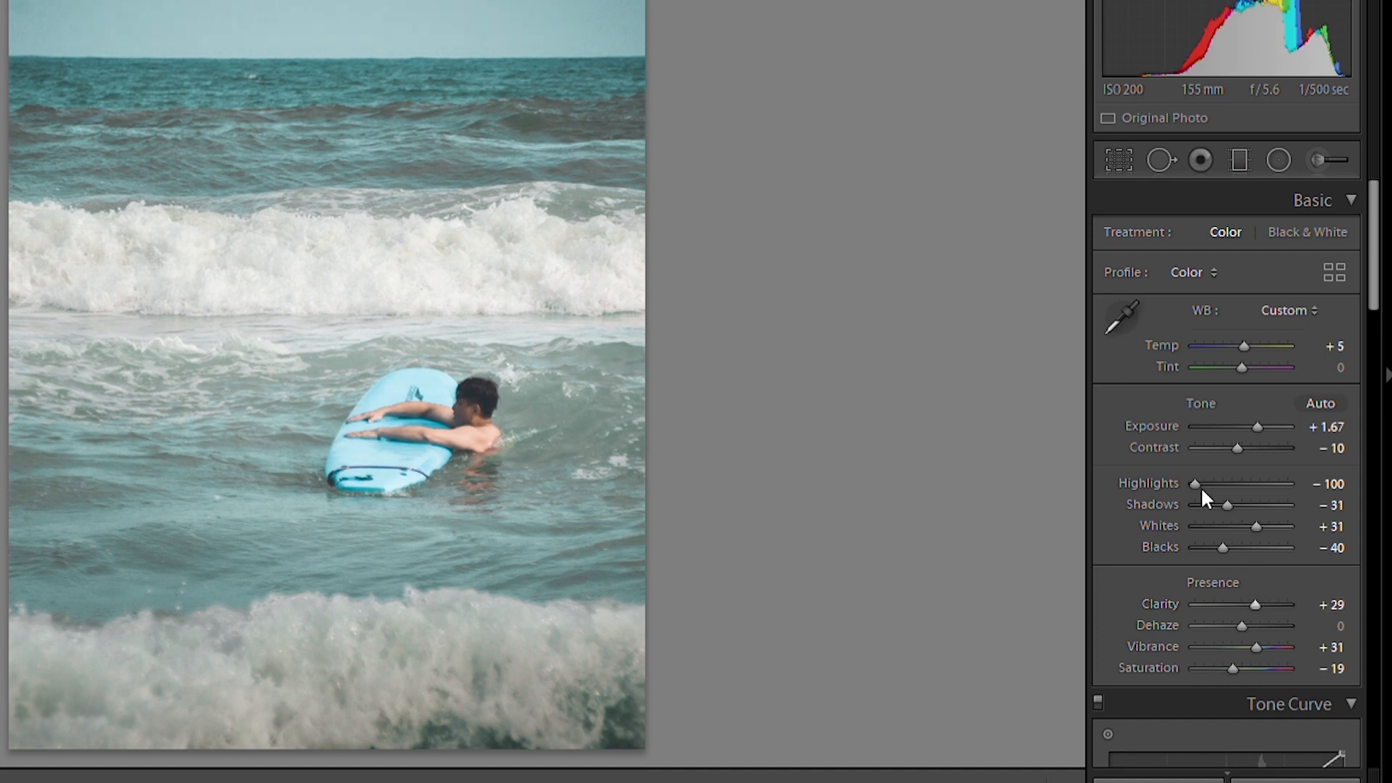
Step: Add a point in the shadow range of the RGB tone curve and pull it slightly down to deepen the dark tones
scroll(1209, 460, "down", 5)
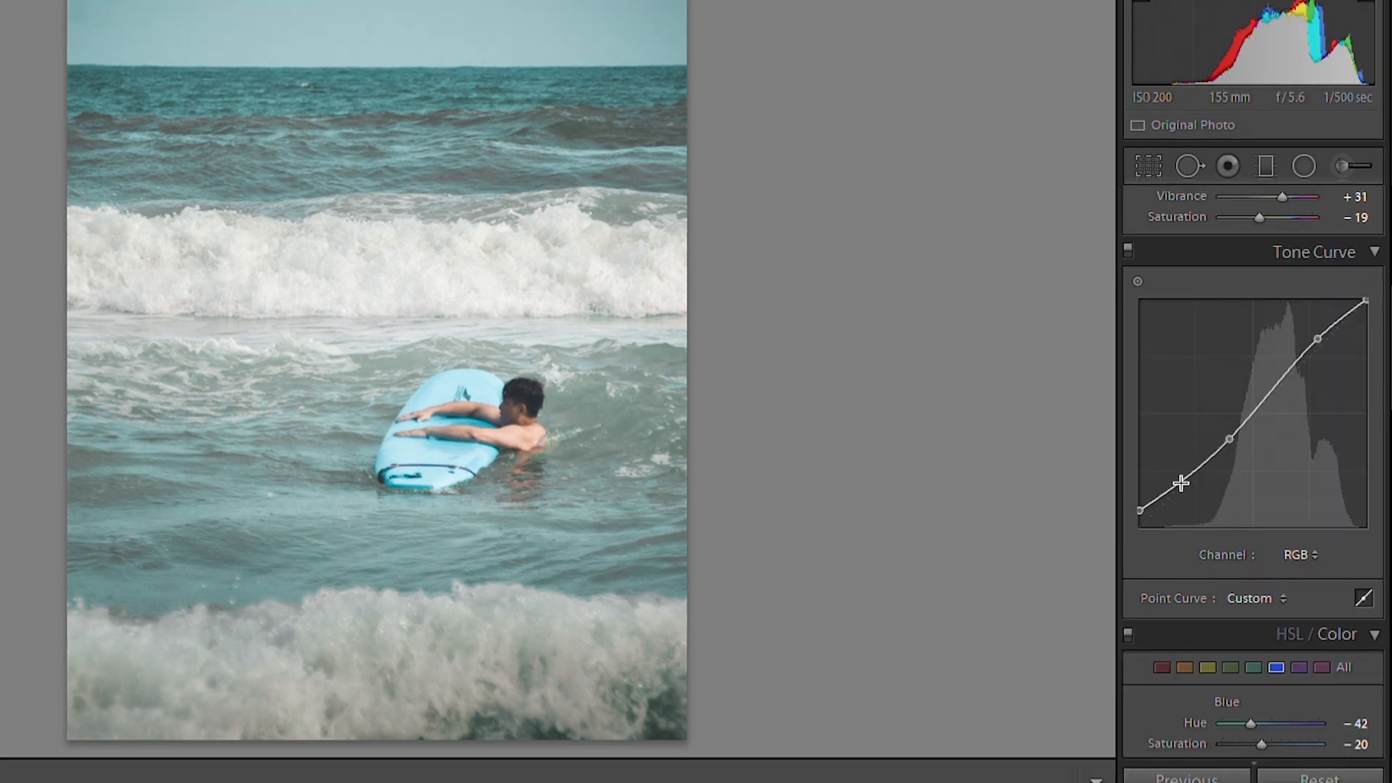
left_click_drag(1175, 478, 1170, 477)
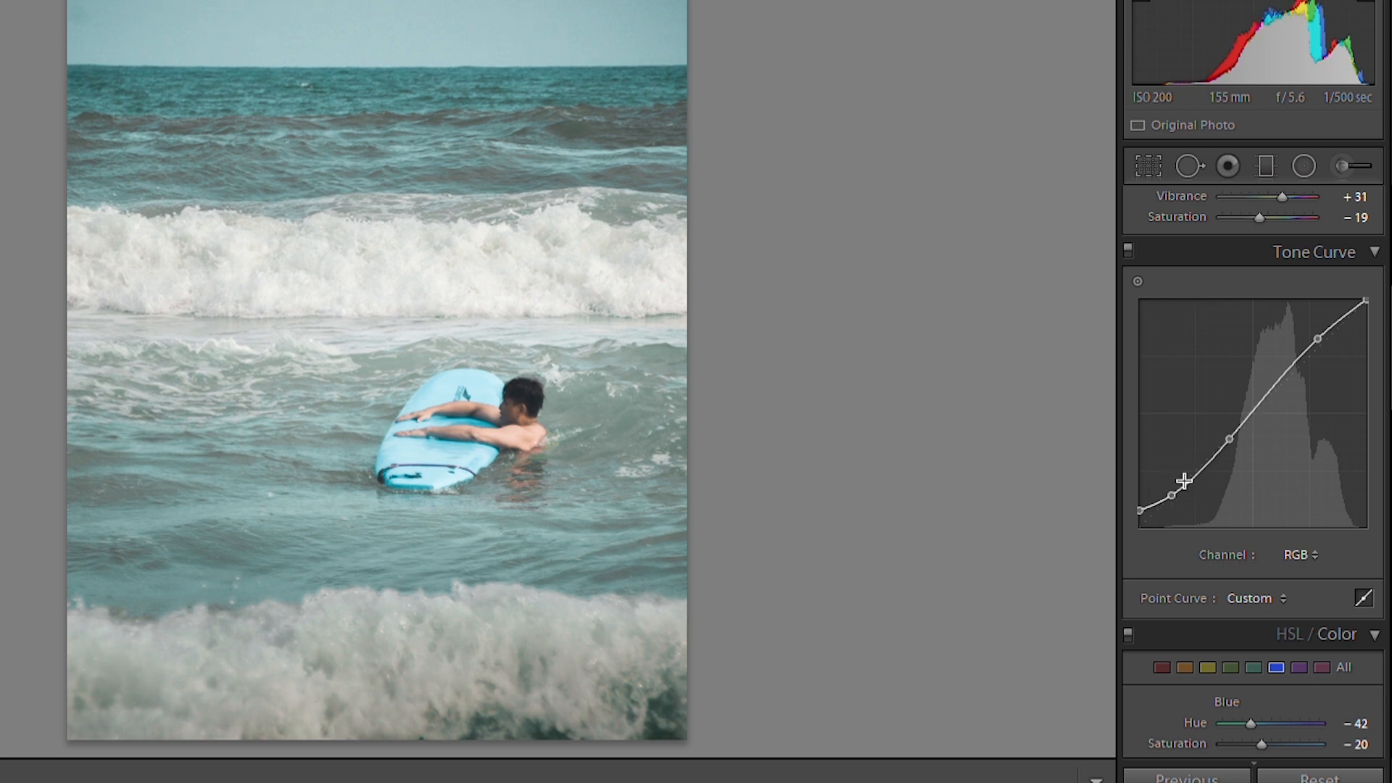